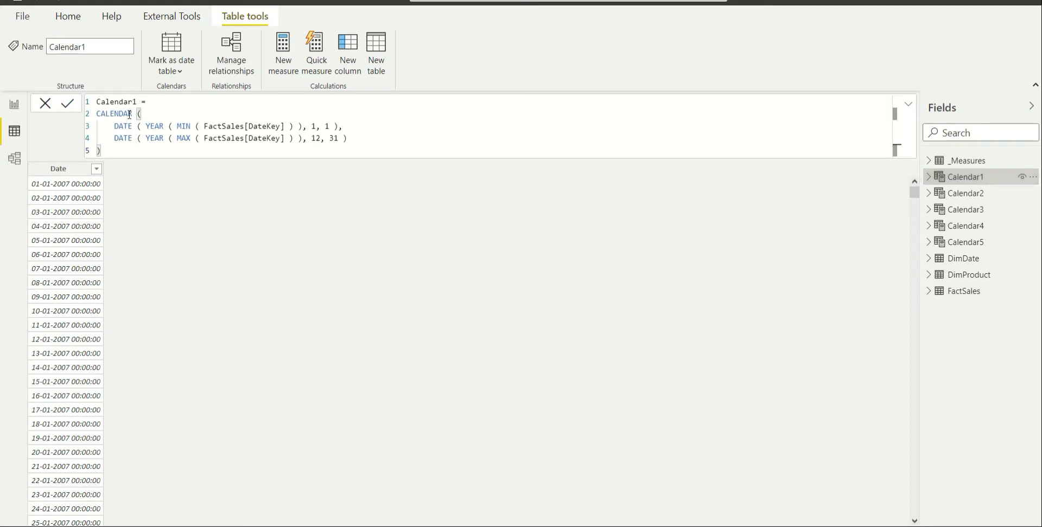
# - Examine the CALENDAR expression that defines the Calendar1 table
pyautogui.click(99, 114)
pyautogui.hotkey('shift', 'Down')
pyautogui.hotkey('shift', 'Down')
pyautogui.hotkey('shift', 'Down')
pyautogui.hotkey('shift', 'End')
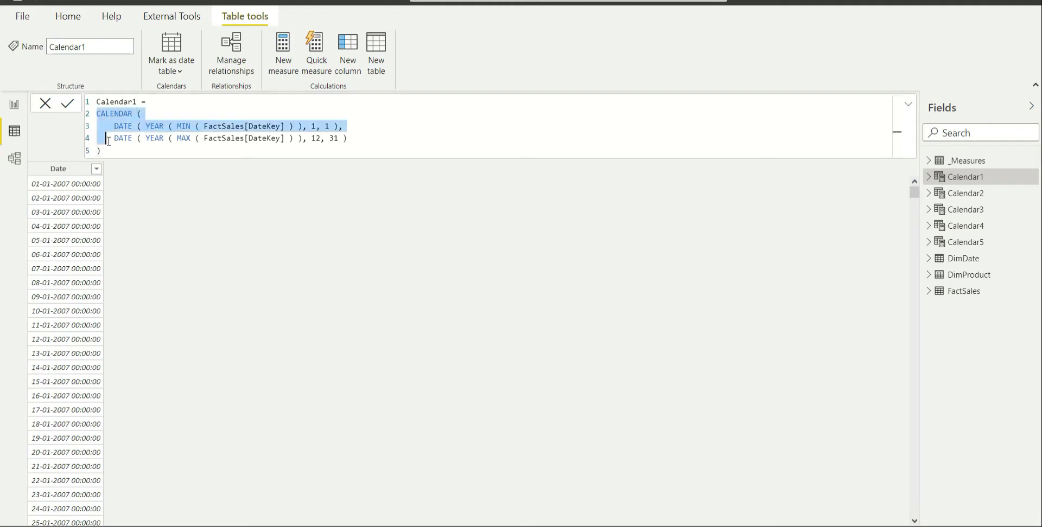
pyautogui.doubleClick(118, 115)
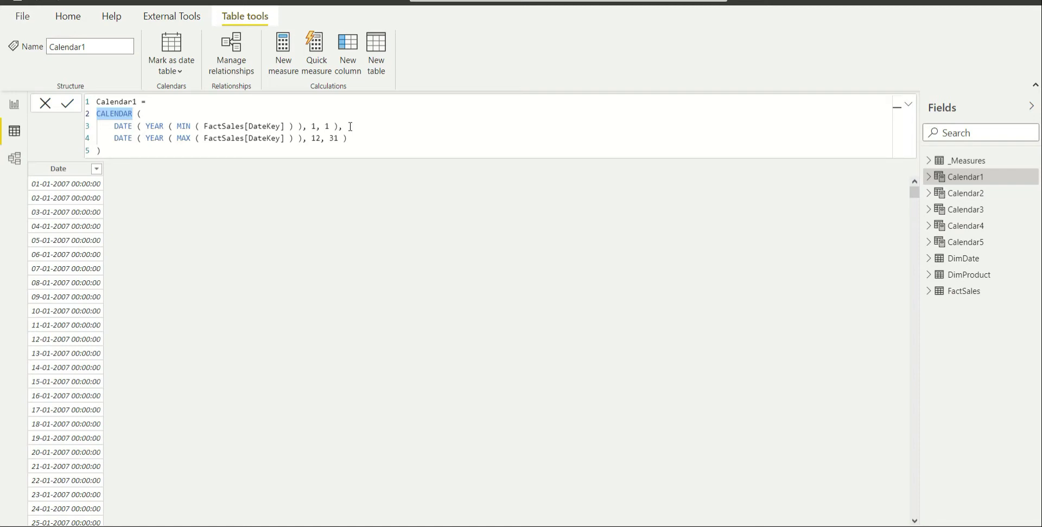
# - Examine Calendar1's start-date argument, built from the YEAR of the MIN FactSales[DateKey] with month 1 and day 1
pyautogui.doubleClick(223, 126)
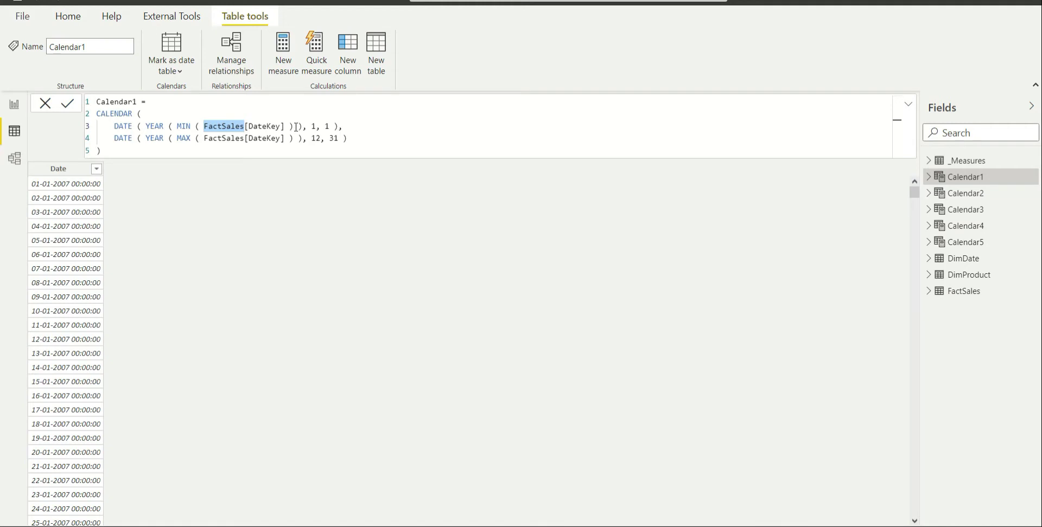
pyautogui.moveTo(178, 126); pyautogui.dragTo(294, 128)
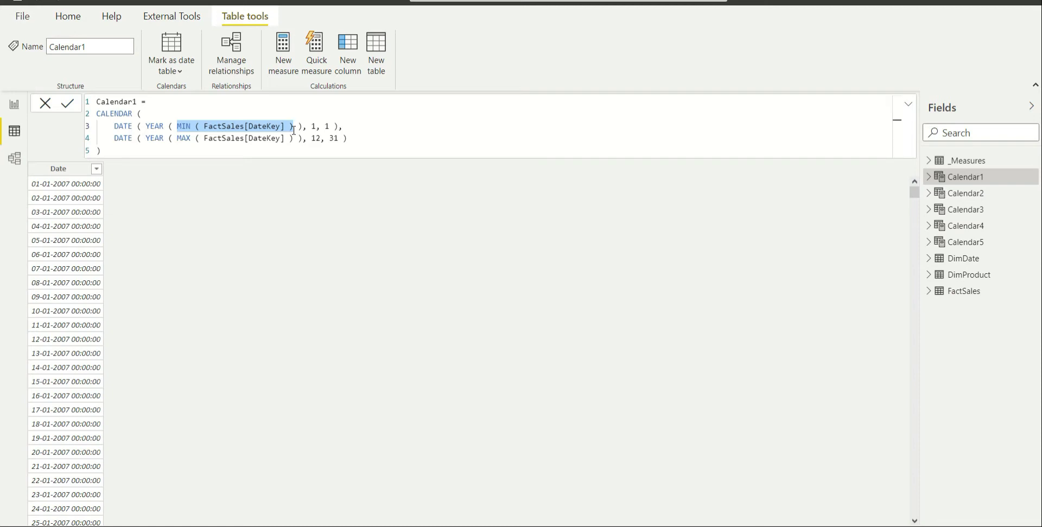
pyautogui.click(160, 127)
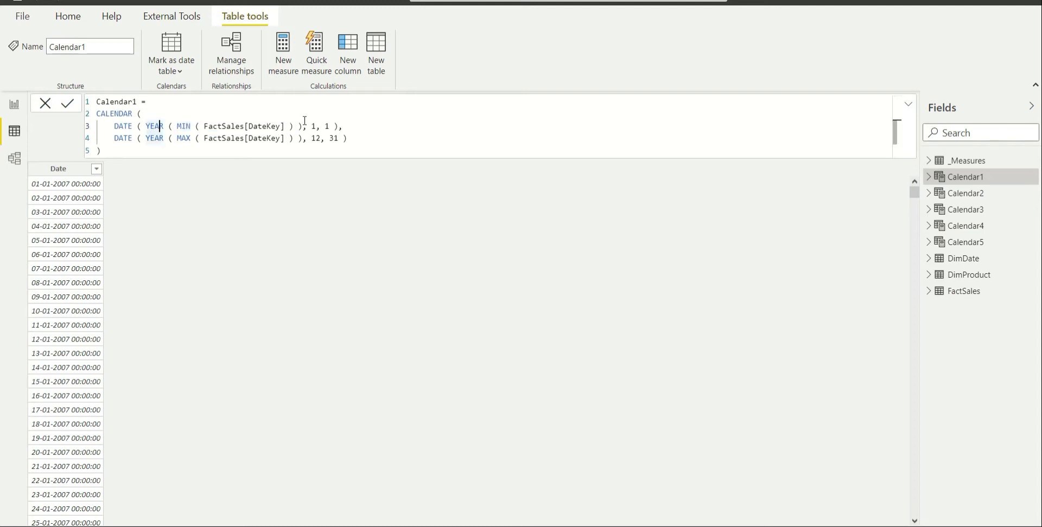
pyautogui.moveTo(302, 126); pyautogui.dragTo(142, 126)
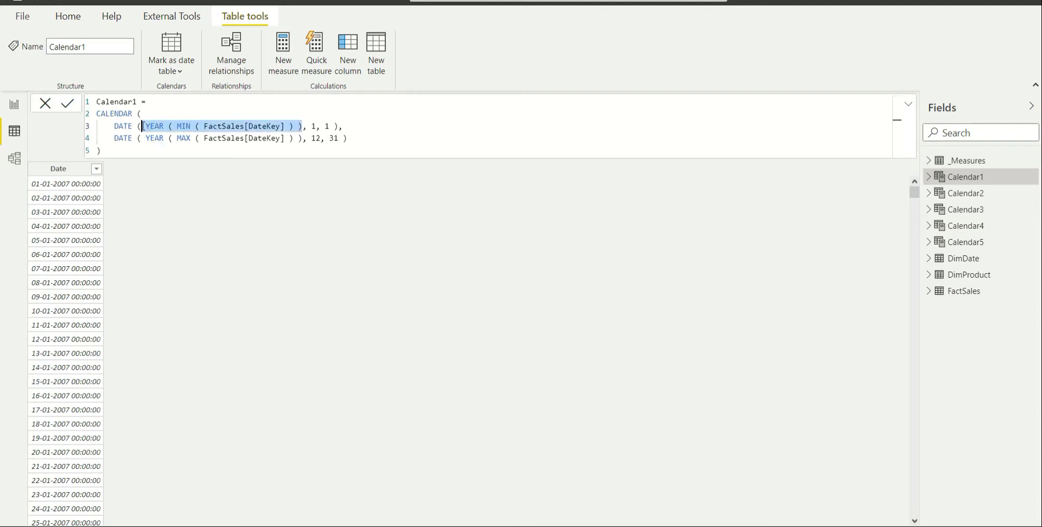
pyautogui.click(316, 127)
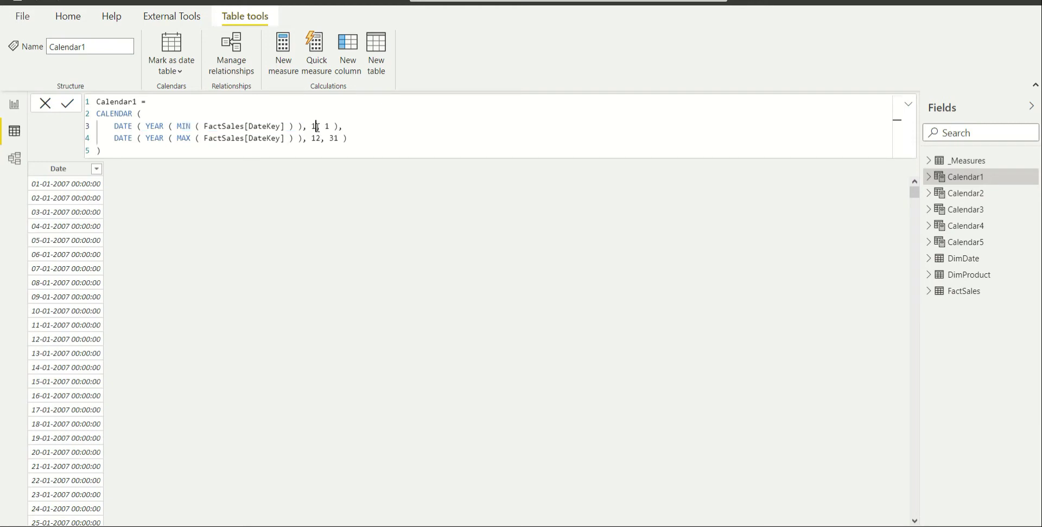
pyautogui.doubleClick(126, 127)
pyautogui.moveTo(146, 126); pyautogui.dragTo(303, 126)
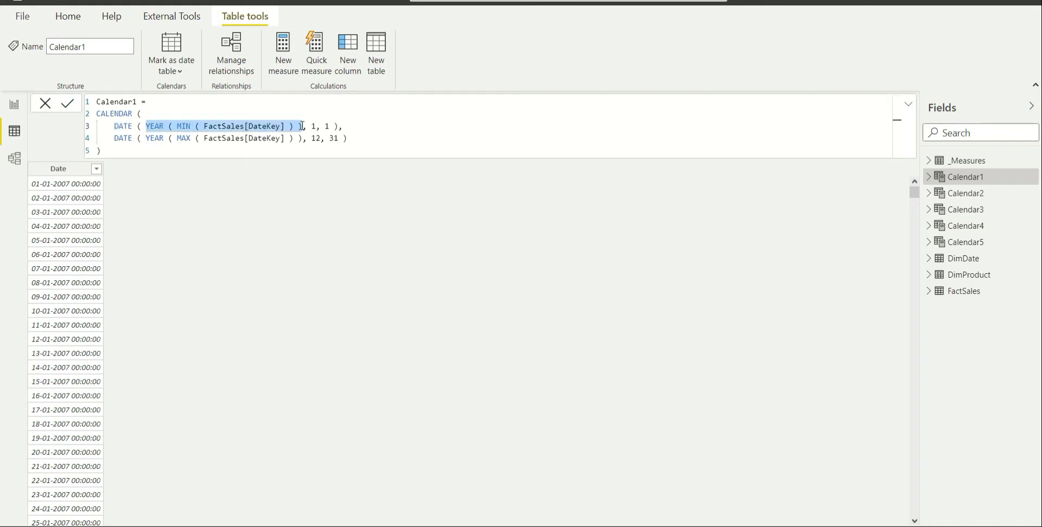
pyautogui.click(314, 126)
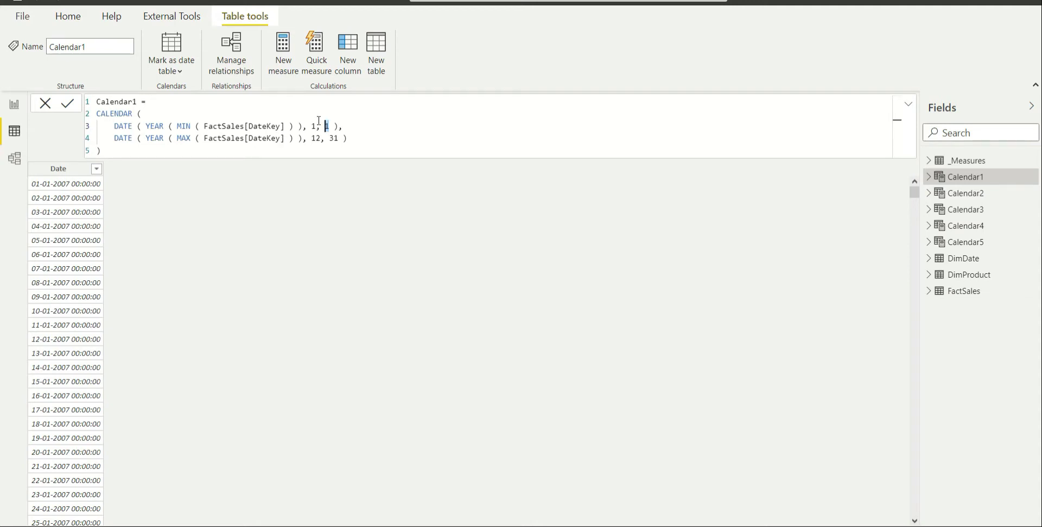
pyautogui.click(302, 126)
# - Compare Calendar1's start-date argument with its MAX-based end-date argument and check the table's last dates
pyautogui.doubleClick(182, 139)
pyautogui.moveTo(115, 126); pyautogui.dragTo(358, 126)
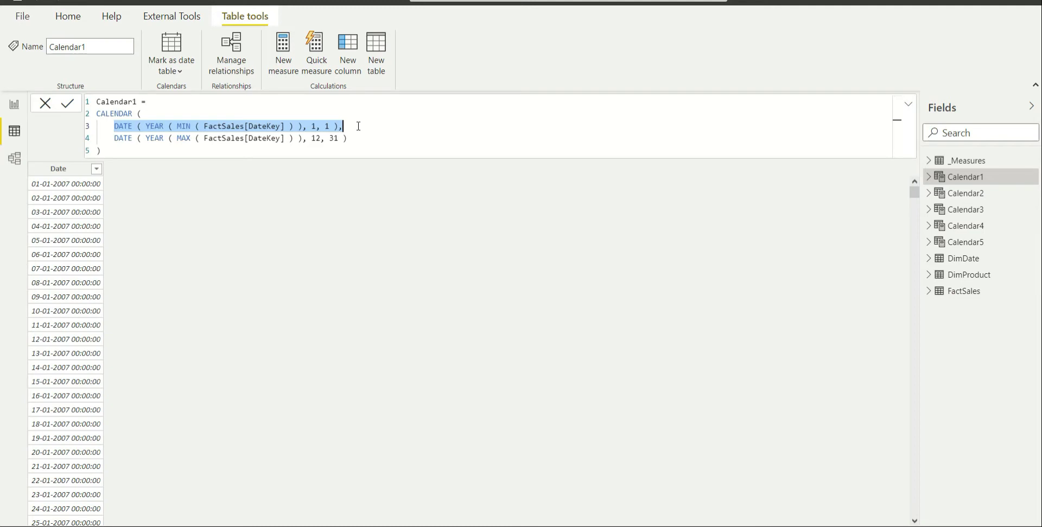
pyautogui.click(114, 139)
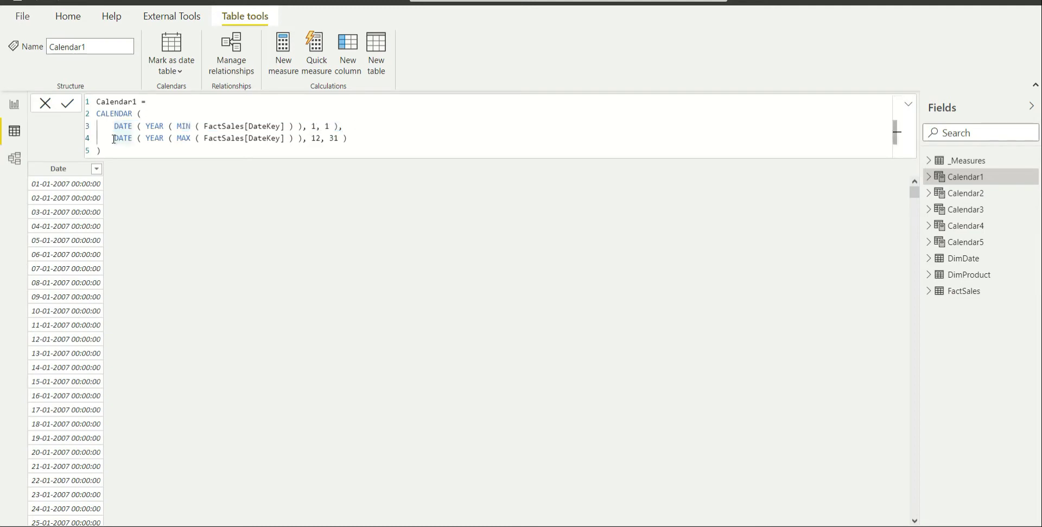
pyautogui.moveTo(114, 139); pyautogui.dragTo(368, 141)
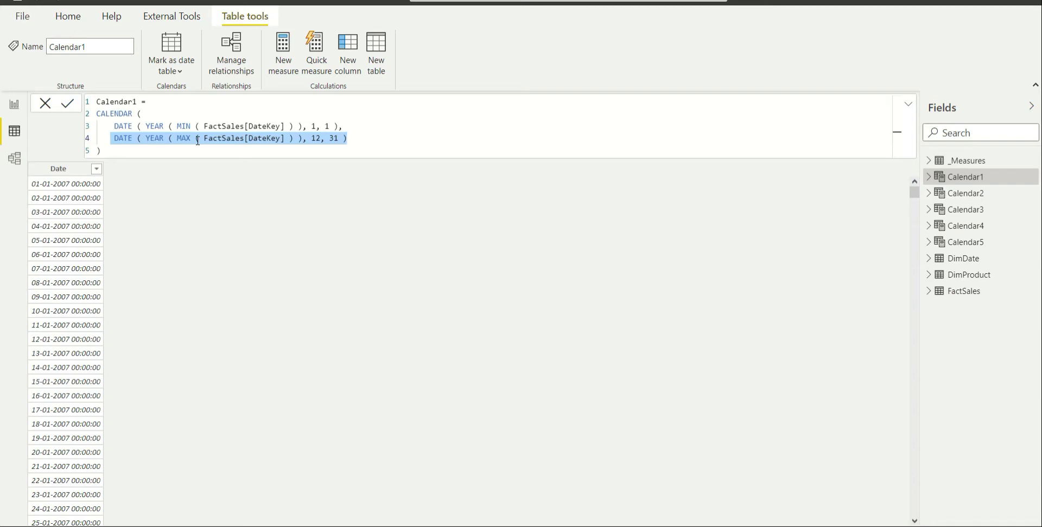
pyautogui.click(321, 138)
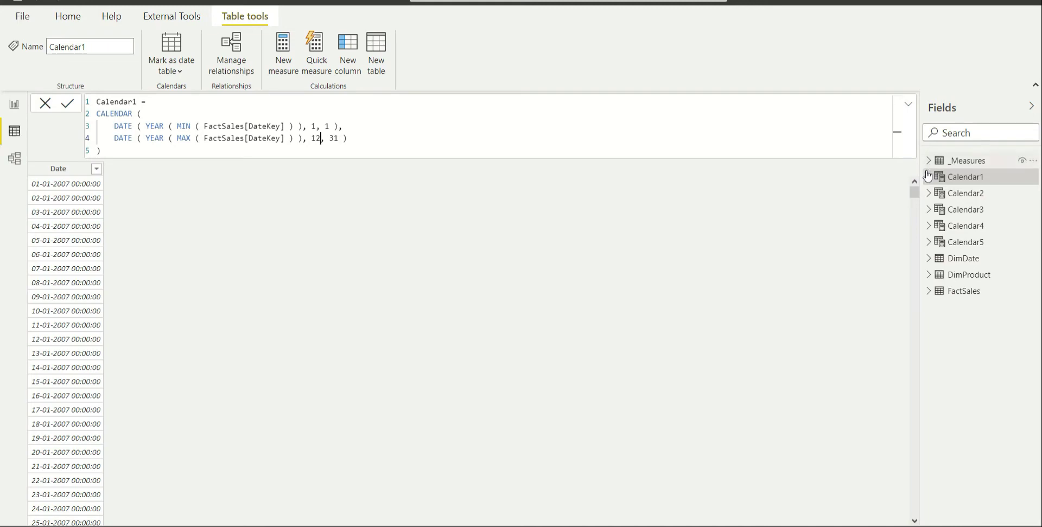
pyautogui.moveTo(914, 192); pyautogui.dragTo(902, 521)
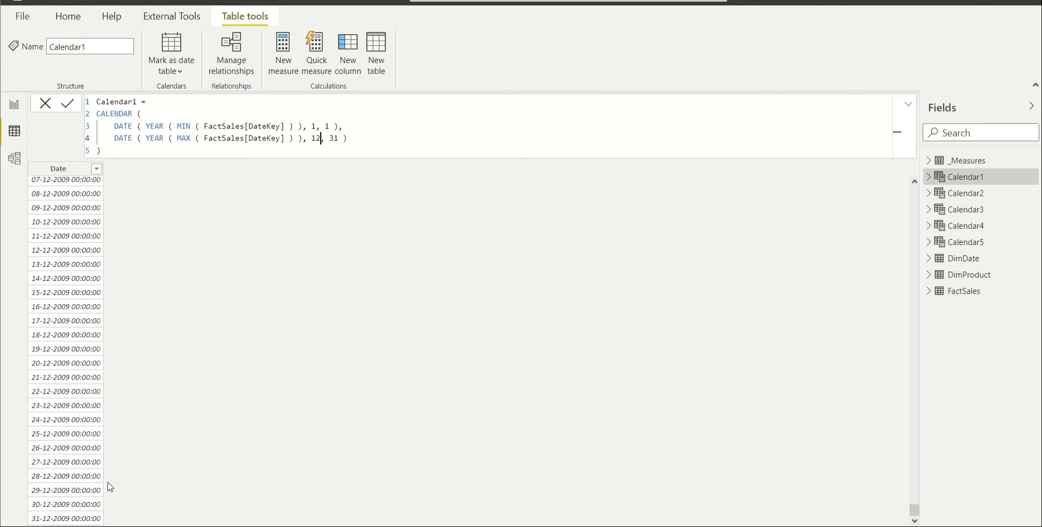
# - Review the date ranges generated by CALENDARAUTO () in Calendar2 and CALENDARAUTO ( 6 ) in Calendar3
pyautogui.click(975, 200)
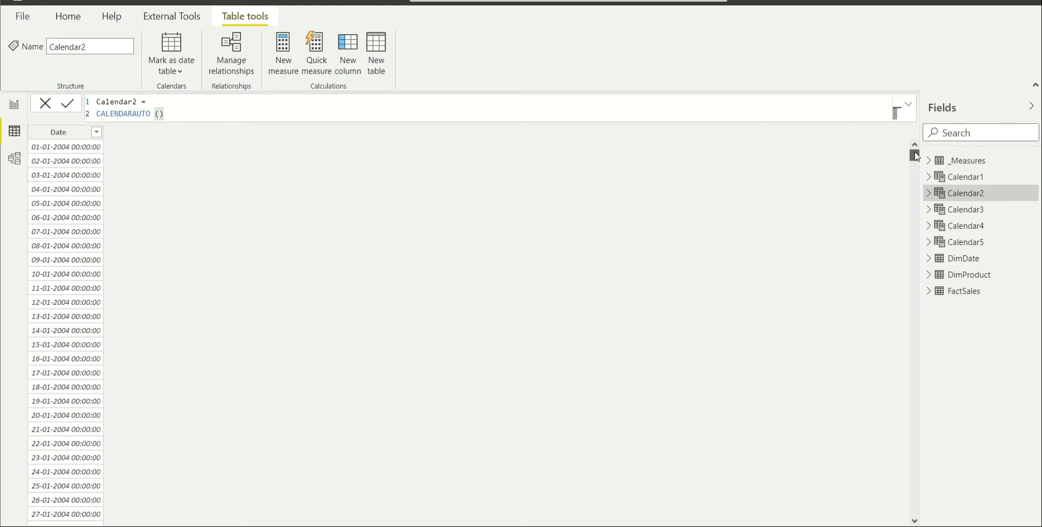
pyautogui.moveTo(915, 155); pyautogui.dragTo(914, 509)
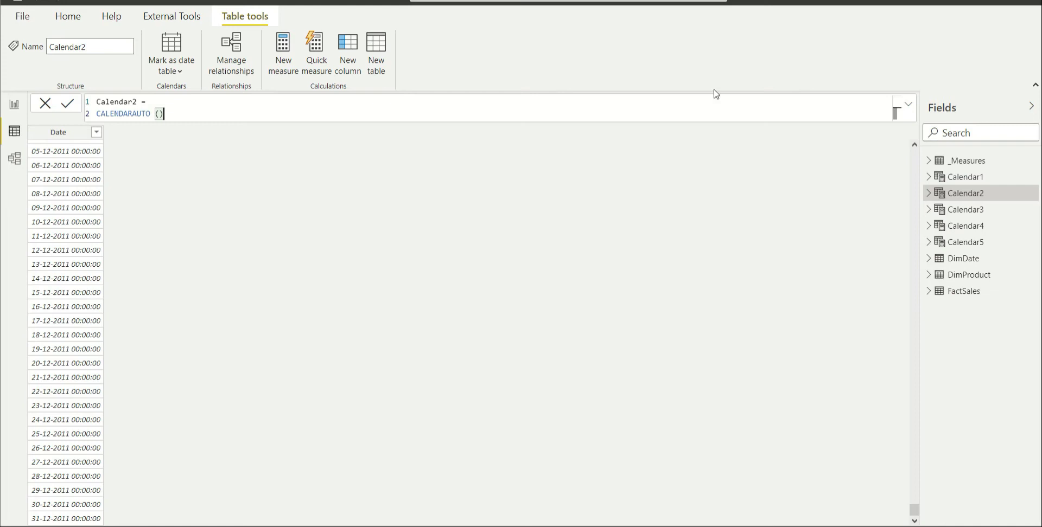
pyautogui.click(991, 216)
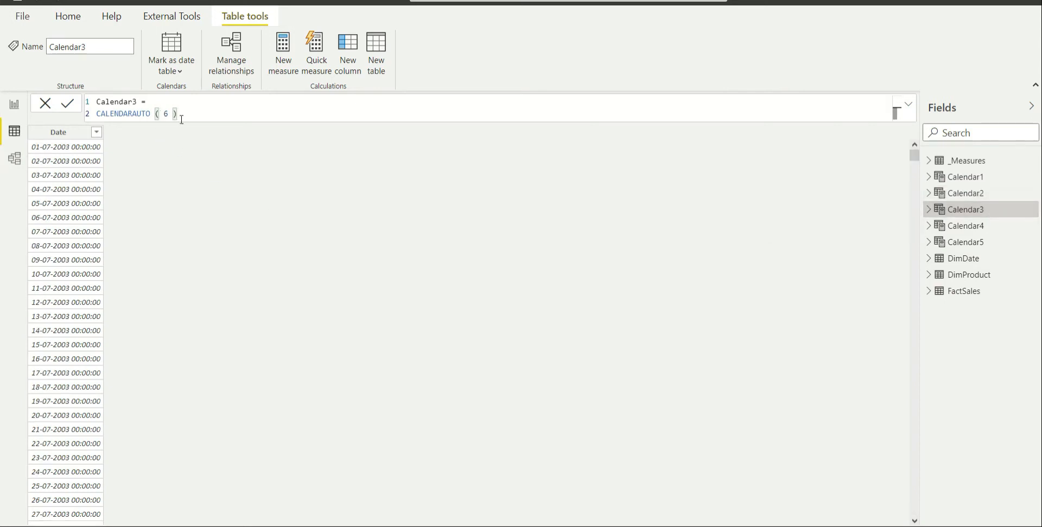
pyautogui.doubleClick(164, 114)
pyautogui.moveTo(915, 156); pyautogui.dragTo(914, 510)
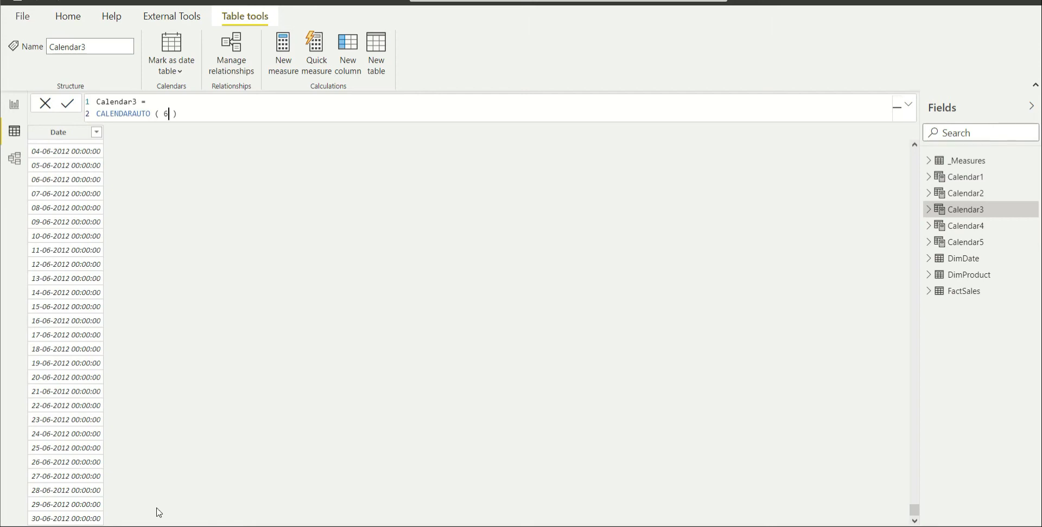
pyautogui.moveTo(916, 511); pyautogui.dragTo(914, 155)
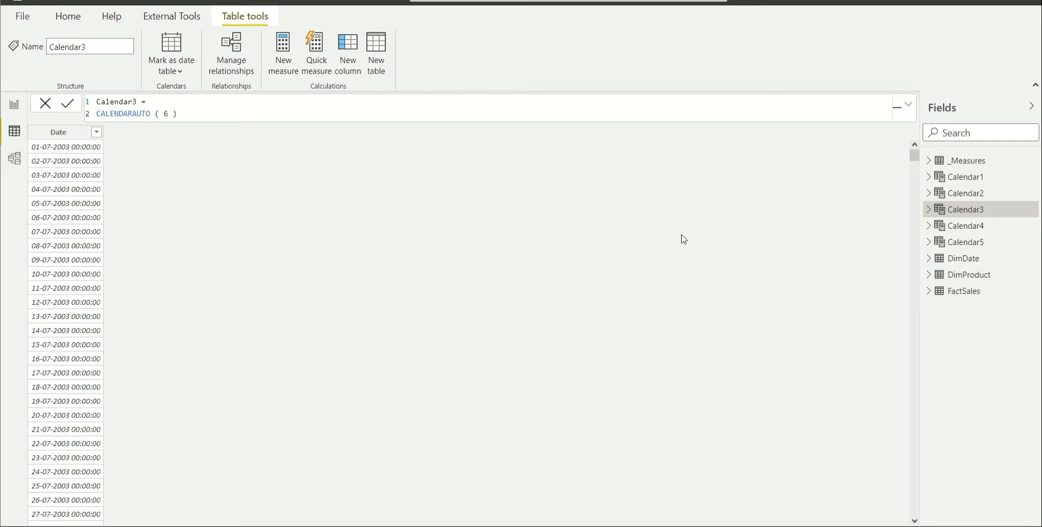
pyautogui.moveTo(914, 156); pyautogui.dragTo(900, 526)
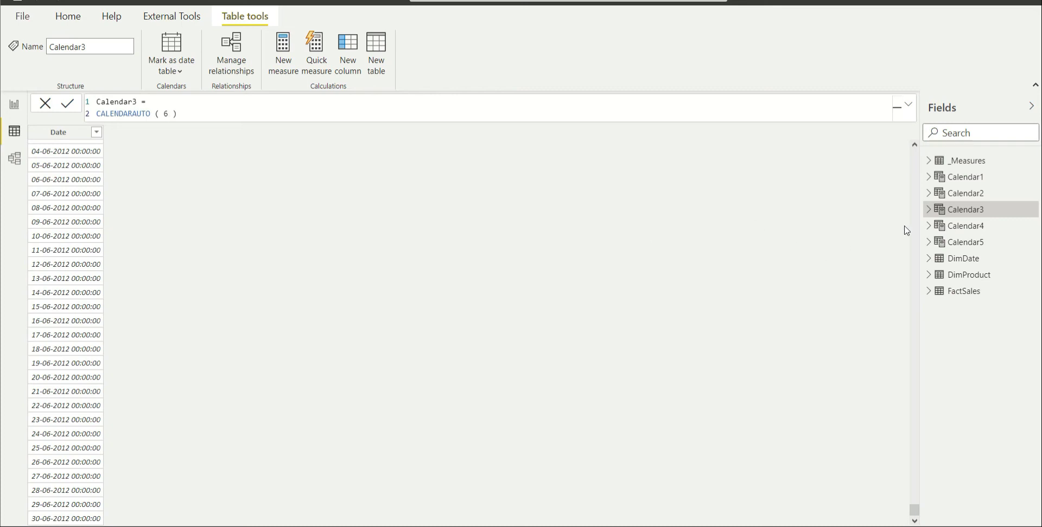
# - Compare the first and last dates of Calendar2 with those of Calendar3 once more
pyautogui.click(969, 195)
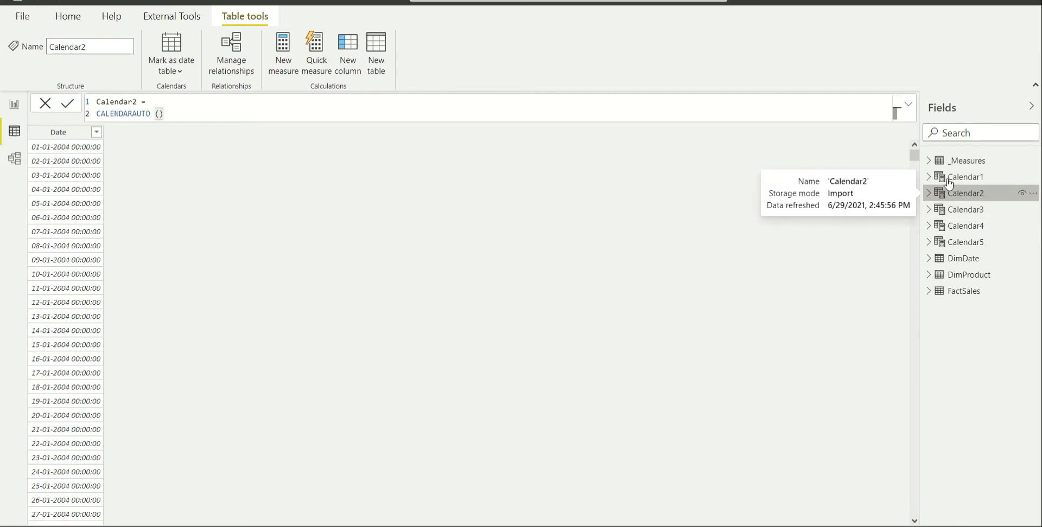
pyautogui.moveTo(916, 156); pyautogui.dragTo(914, 512)
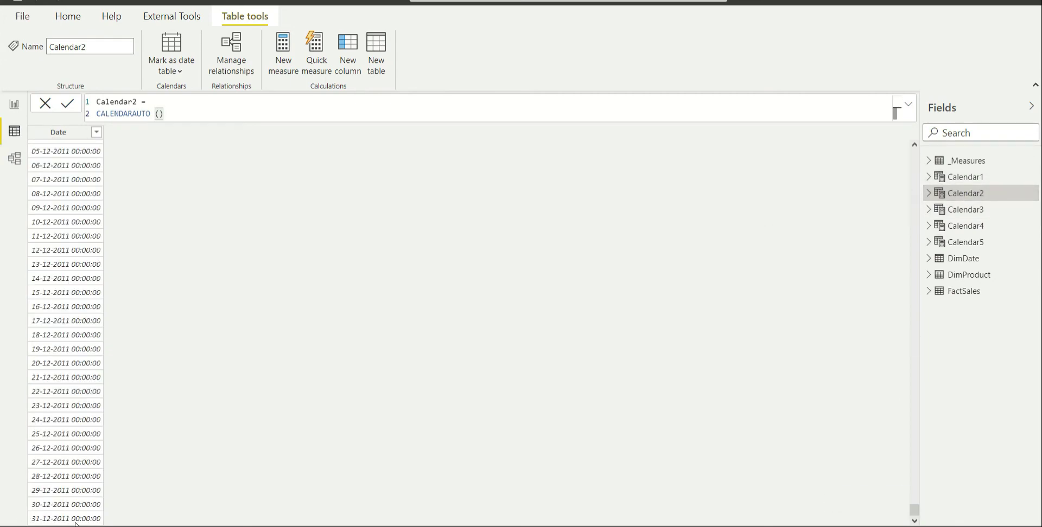
pyautogui.click(963, 212)
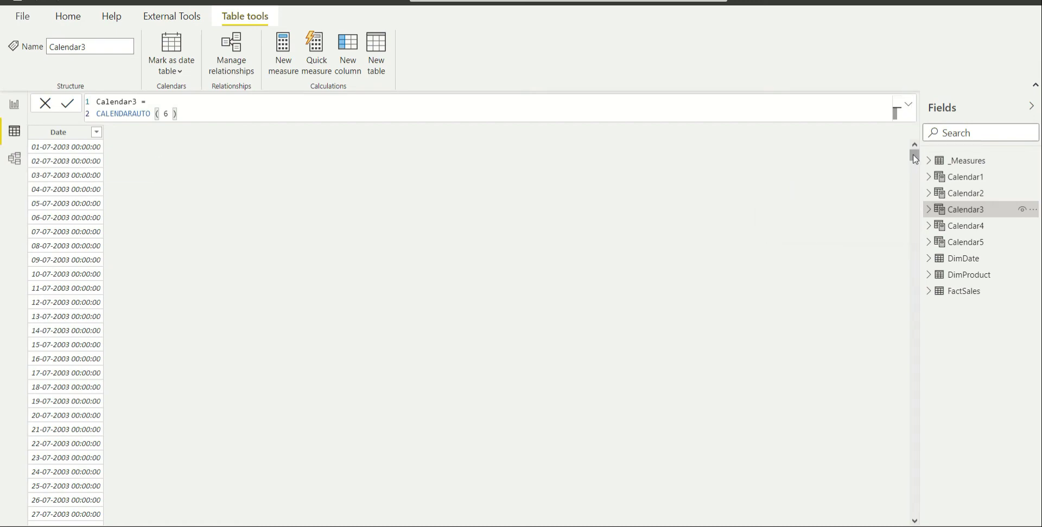
pyautogui.moveTo(915, 158); pyautogui.dragTo(915, 513)
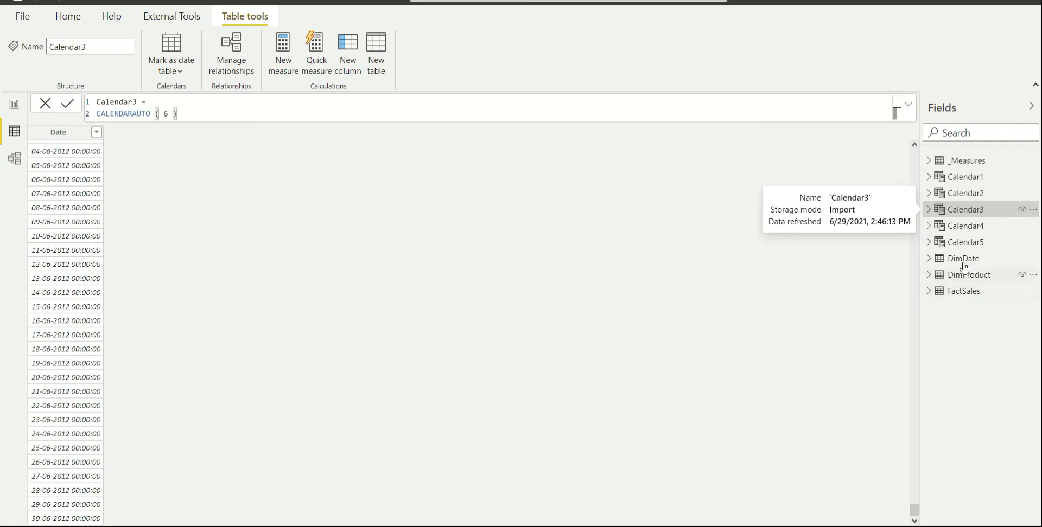
# - Compare the filtered CALENDARAUTO formula of Calendar4 with the CALENDAR formula of Calendar1
pyautogui.click(987, 232)
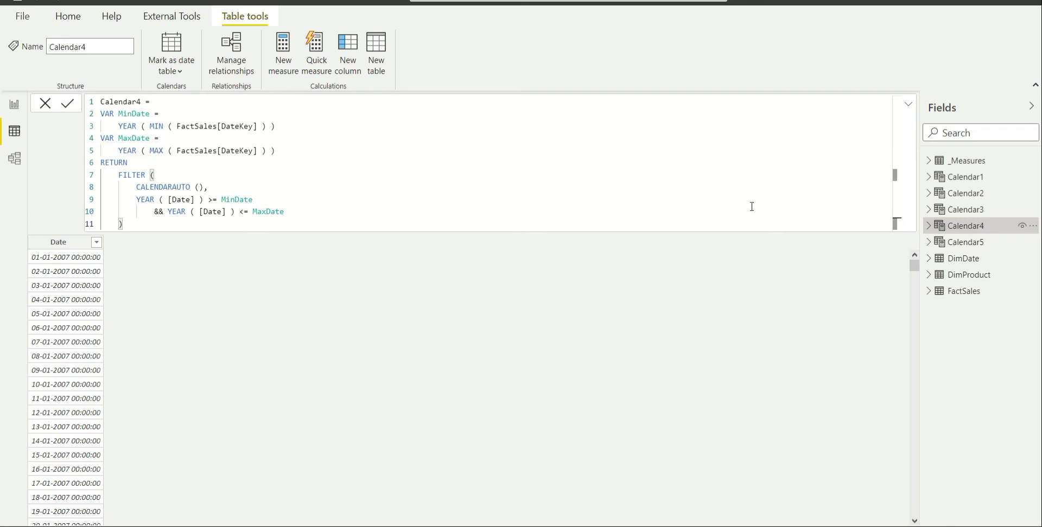
pyautogui.click(983, 180)
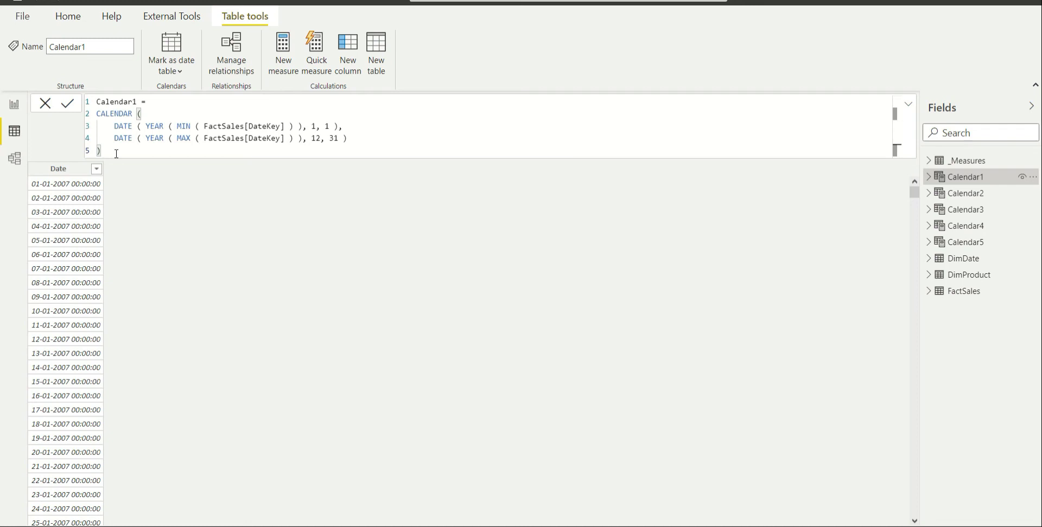
pyautogui.click(988, 231)
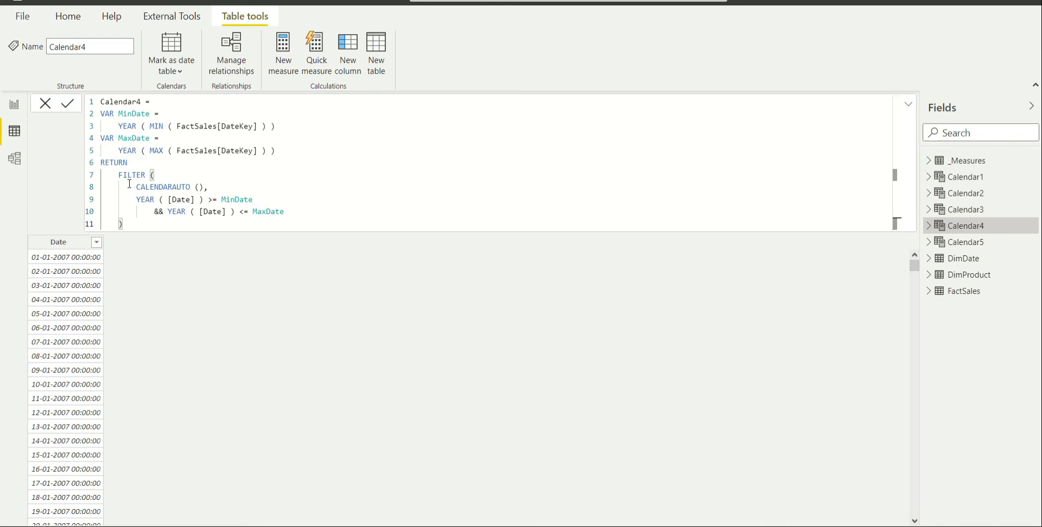
# - Examine the MinDate and MaxDate variables in Calendar4's formula and the FILTER condition YEAR ( [Date] ) >= MinDate
pyautogui.doubleClick(126, 115)
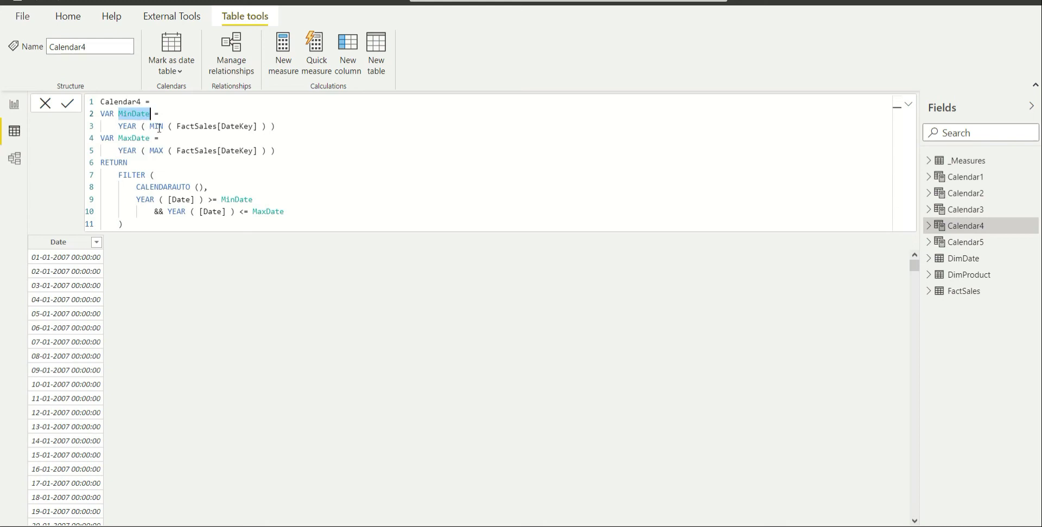
pyautogui.click(120, 127)
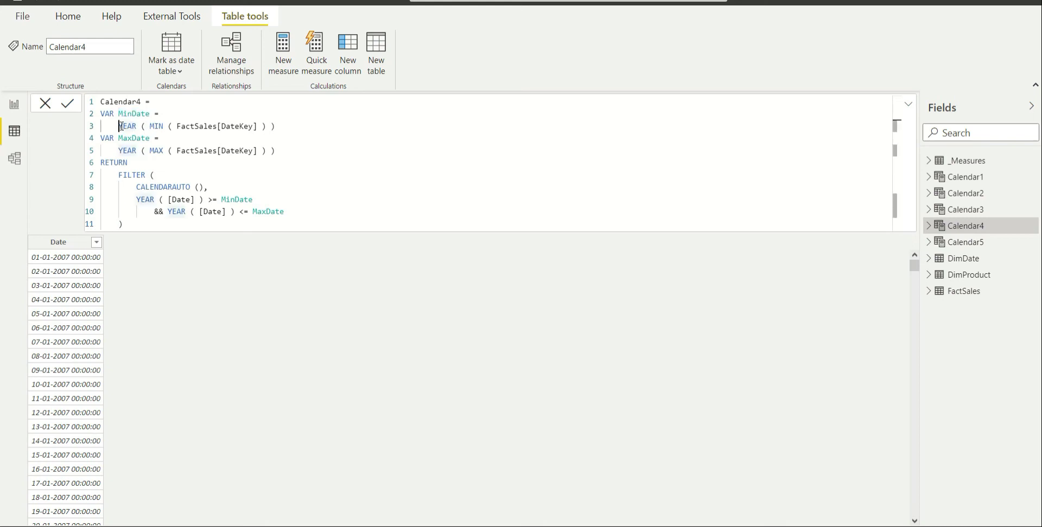
pyautogui.moveTo(151, 126); pyautogui.dragTo(269, 131)
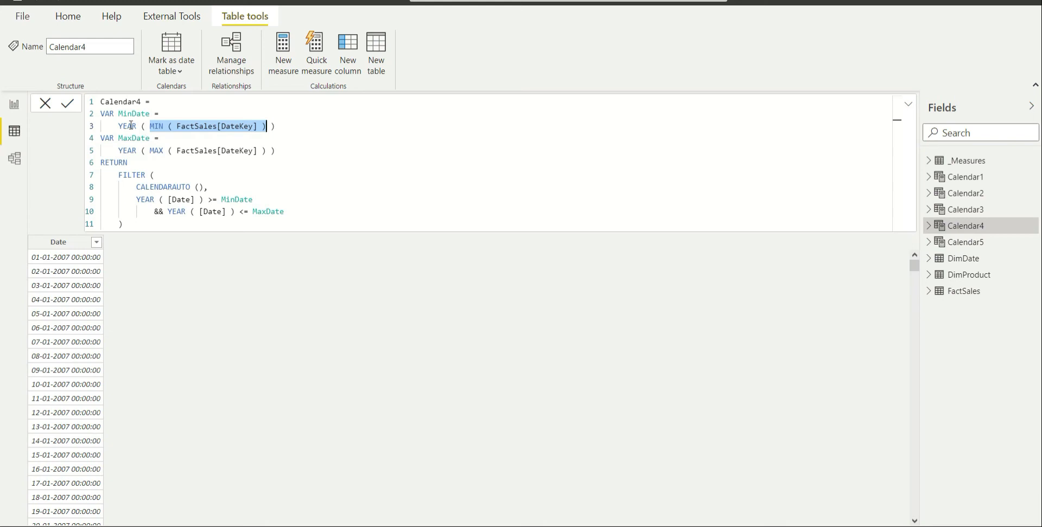
pyautogui.doubleClick(131, 126)
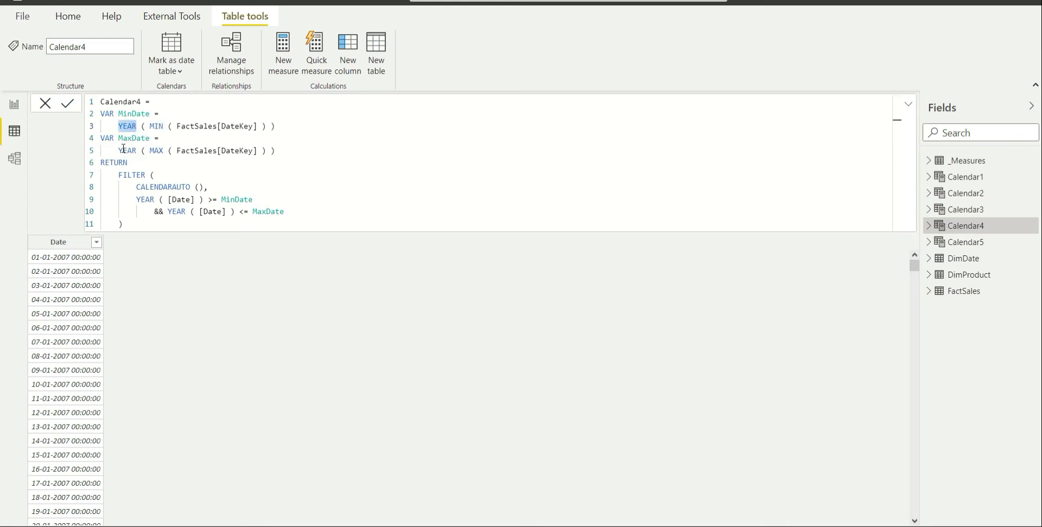
pyautogui.moveTo(120, 150); pyautogui.dragTo(277, 151)
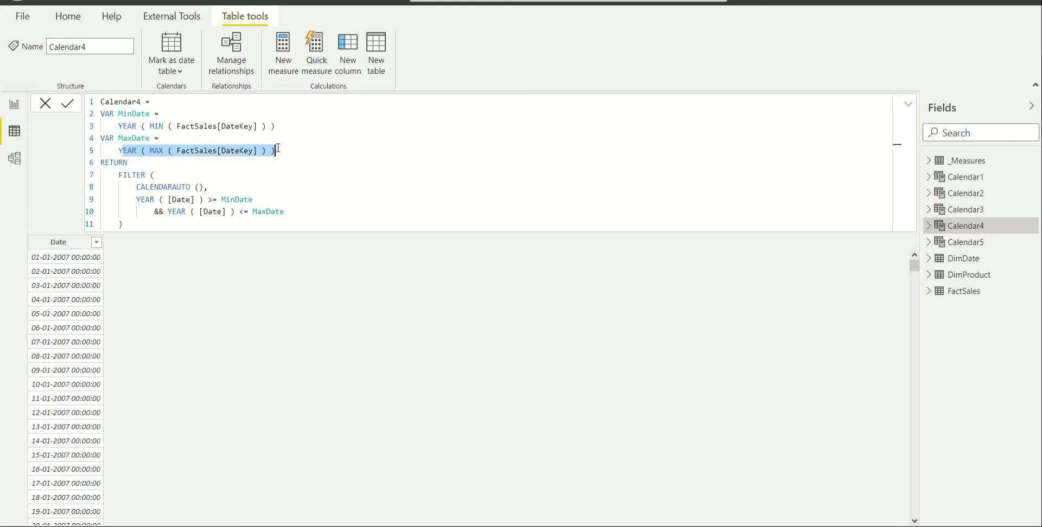
pyautogui.click(144, 164)
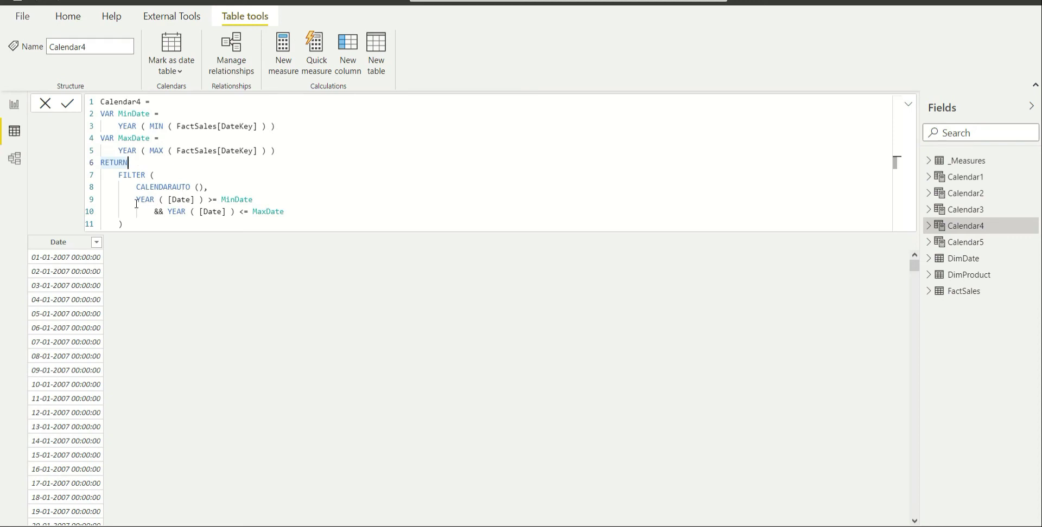
pyautogui.moveTo(137, 200); pyautogui.dragTo(254, 200)
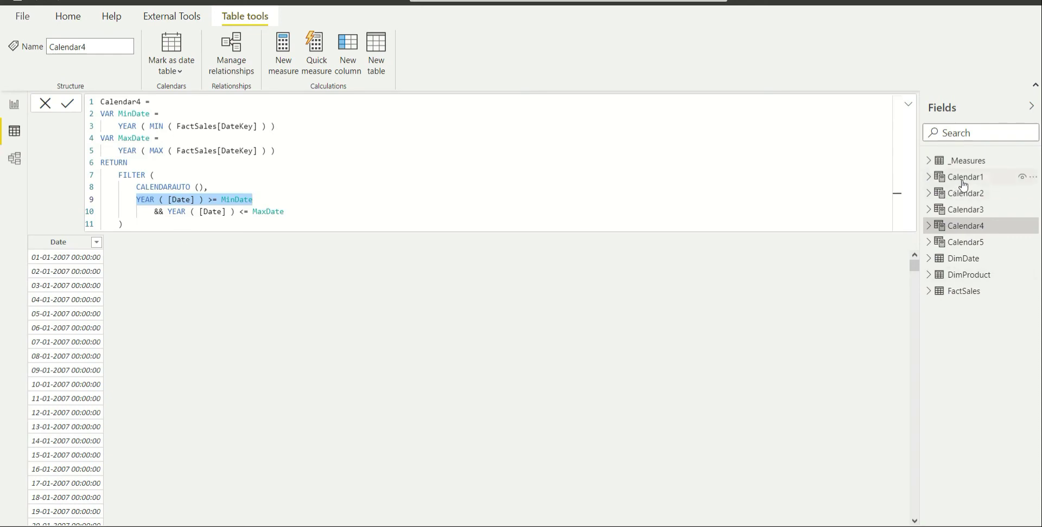
# - Open Calendar5 and examine its MinDate and MaxDate variables, the ADDCOLUMNS function and the FILTER over CALENDARAUTO () used as its base table
pyautogui.click(979, 247)
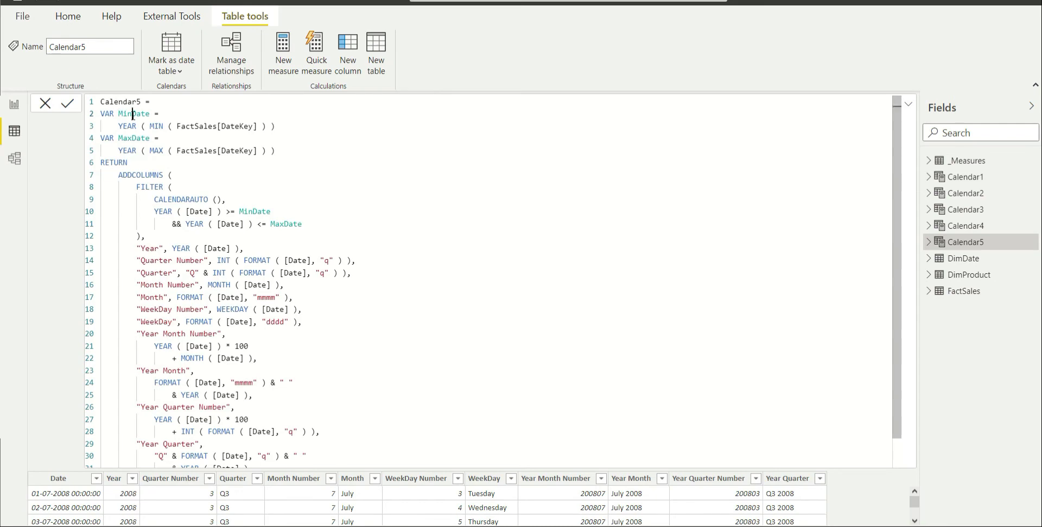
pyautogui.doubleClick(133, 115)
pyautogui.doubleClick(123, 140)
pyautogui.scroll(-2, 213, 228)
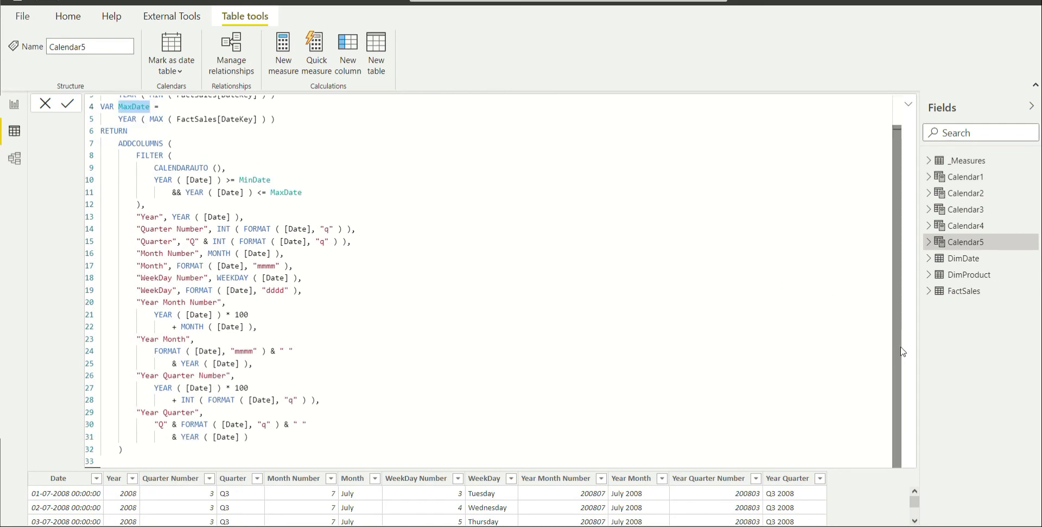
pyautogui.scroll(2, 102, 170)
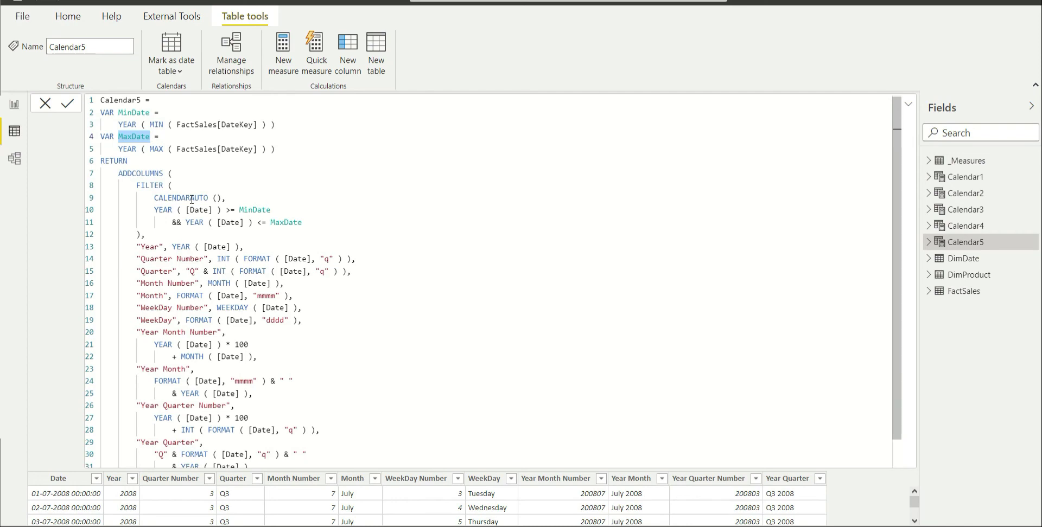
pyautogui.doubleClick(137, 173)
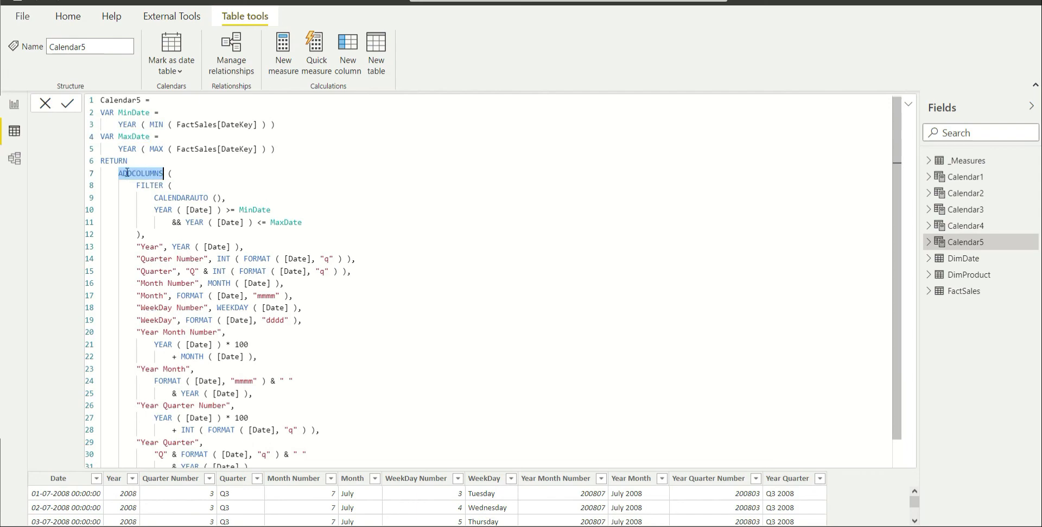
pyautogui.scroll(-1, 152, 178)
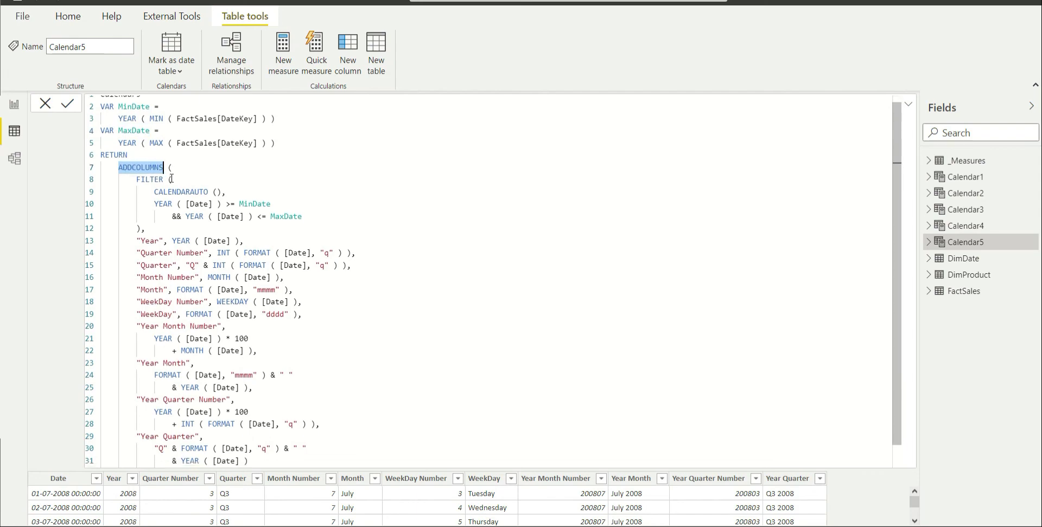
pyautogui.moveTo(136, 179); pyautogui.dragTo(141, 229)
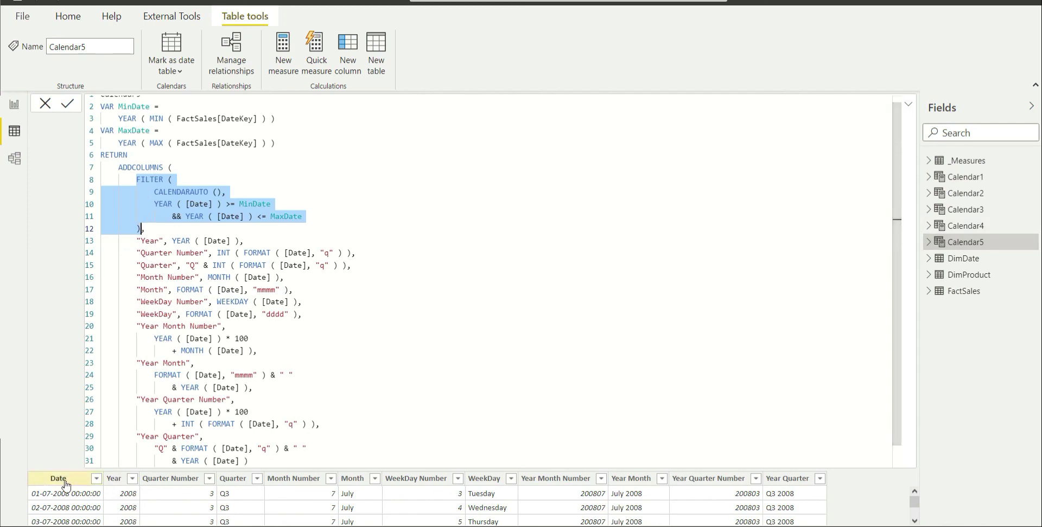
# - Examine how the "Year" column in Calendar5's formula is defined with YEAR ( [Date] )
pyautogui.doubleClick(147, 240)
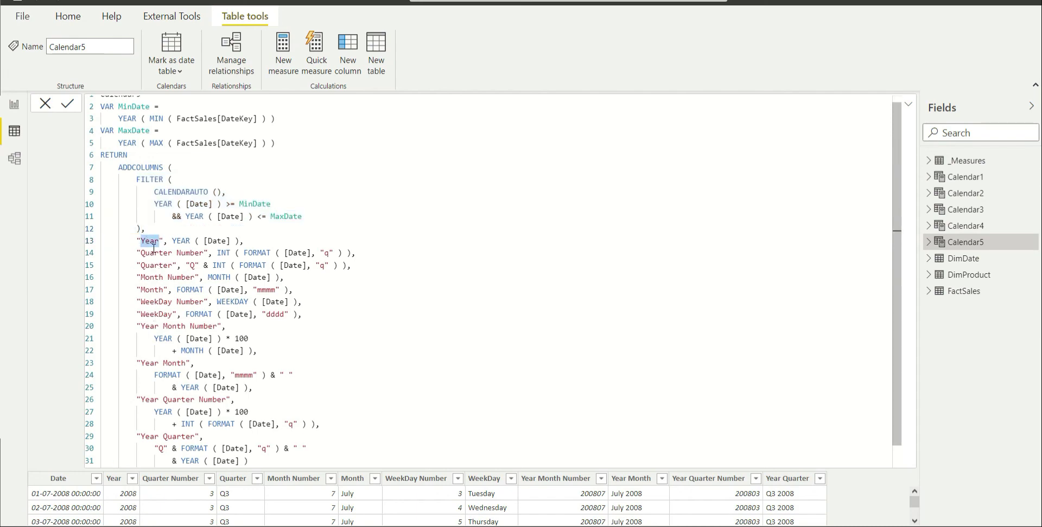
pyautogui.click(173, 240)
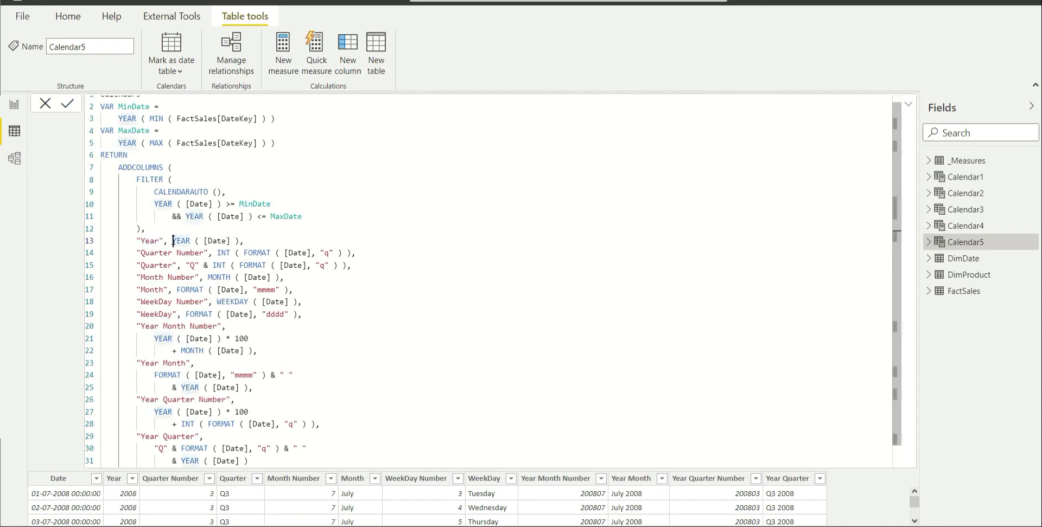
pyautogui.moveTo(173, 241); pyautogui.dragTo(241, 240)
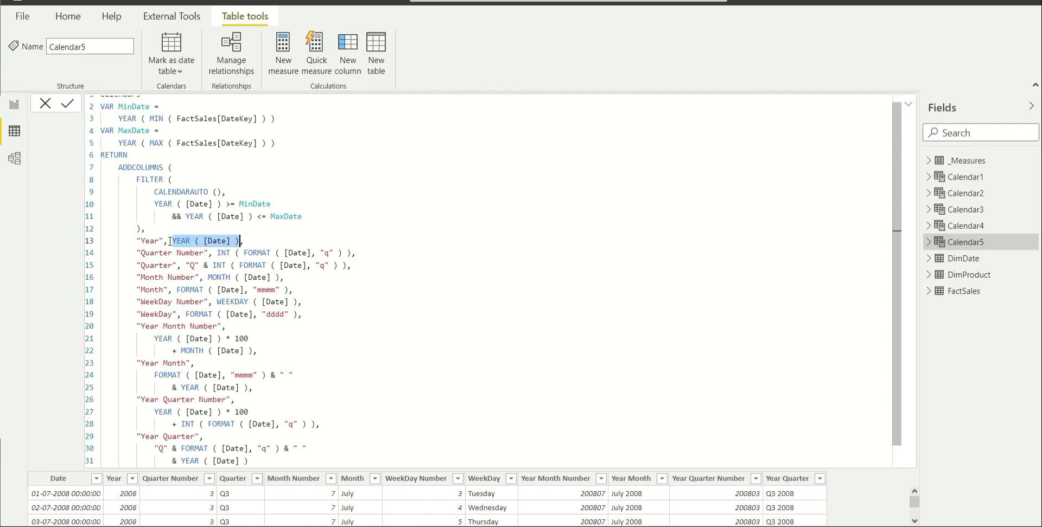
pyautogui.doubleClick(215, 240)
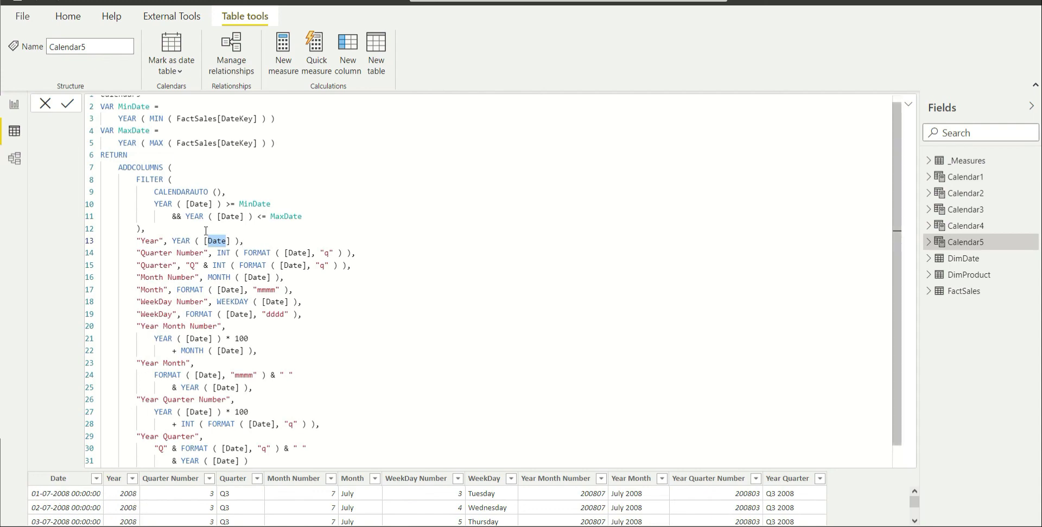
# - Examine the "Quarter Number" expression INT ( FORMAT ( [Date], "q" ) ) and the role of FORMAT and INT in it
pyautogui.doubleClick(263, 252)
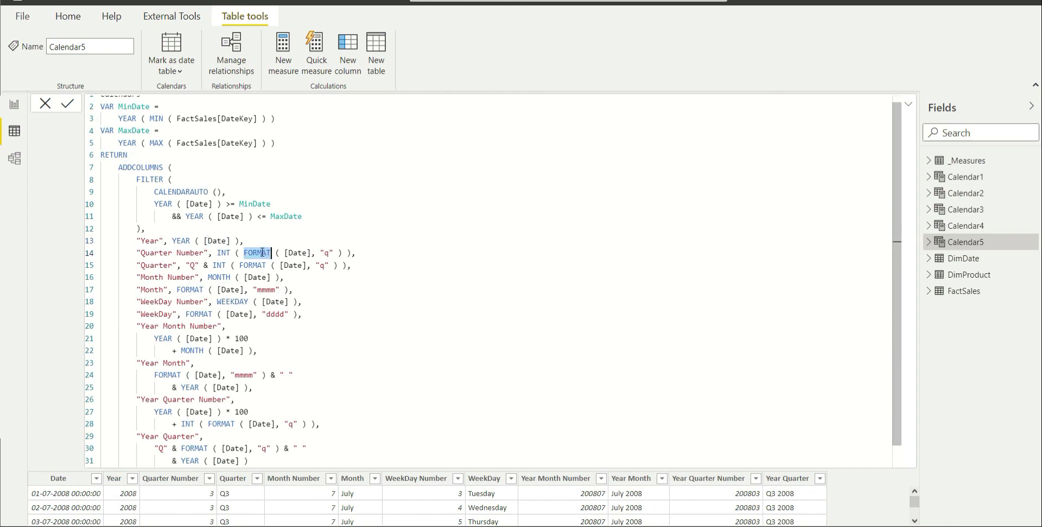
pyautogui.doubleClick(298, 252)
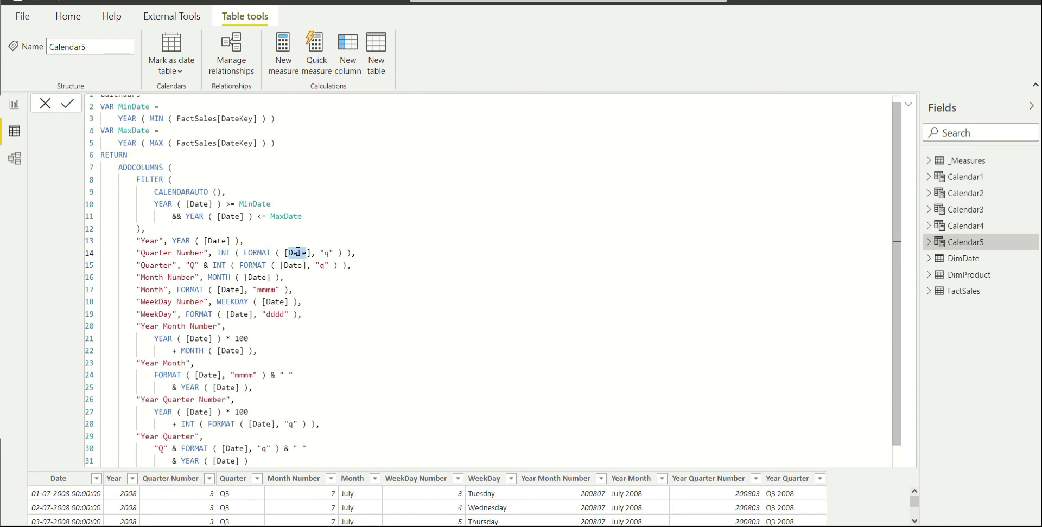
pyautogui.click(332, 254)
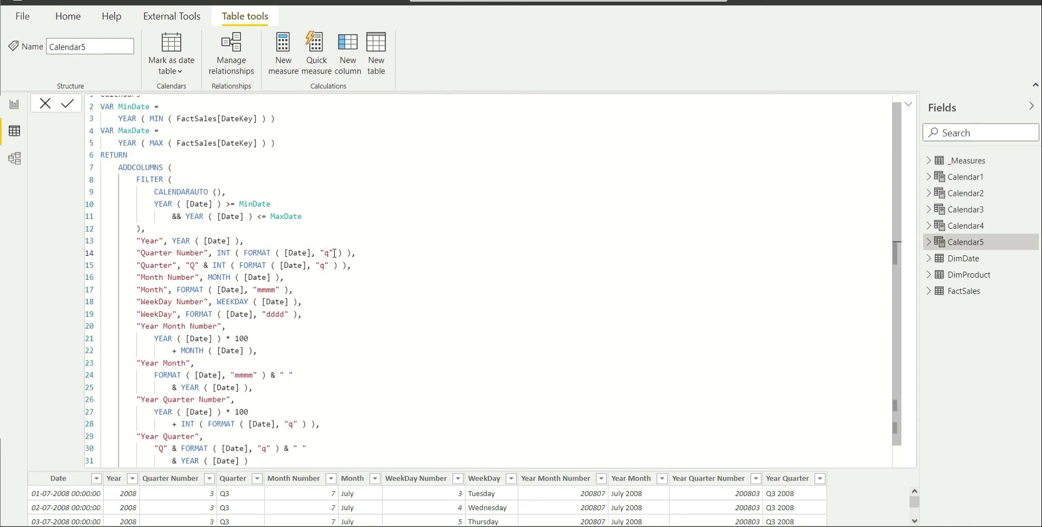
pyautogui.doubleClick(223, 253)
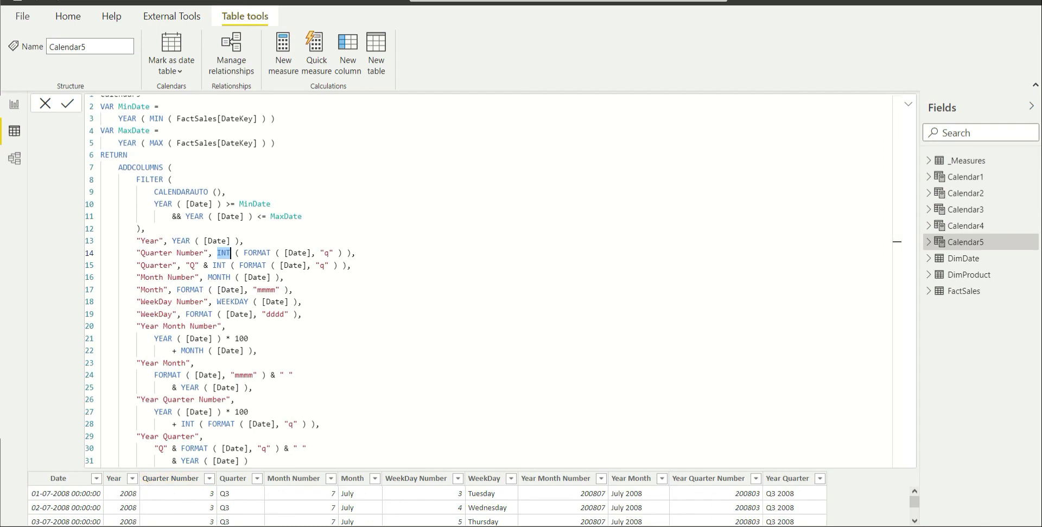
# - Examine how the "Quarter" column joins the text "Q" to the quarter number with the & operator
pyautogui.doubleClick(163, 265)
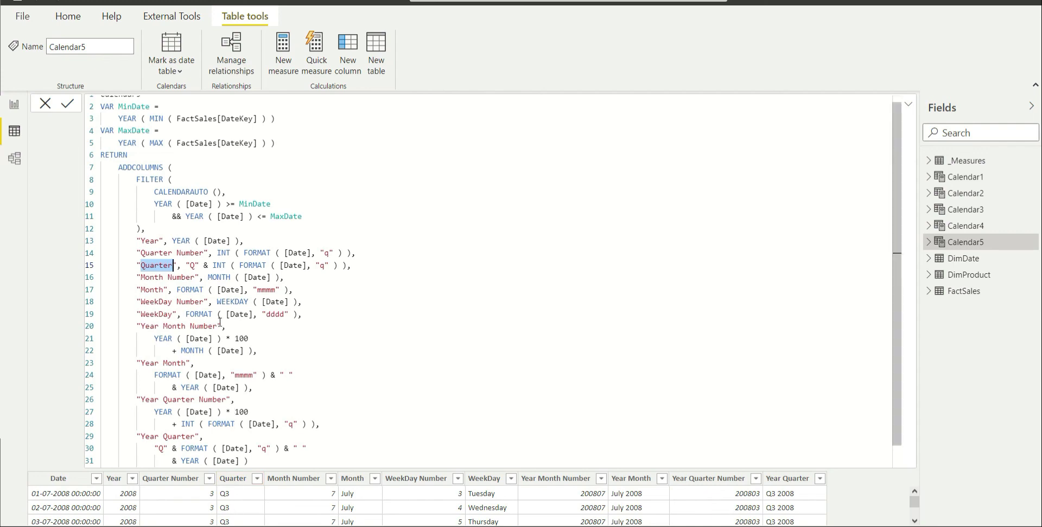
pyautogui.moveTo(212, 265); pyautogui.dragTo(298, 266)
pyautogui.click(213, 266)
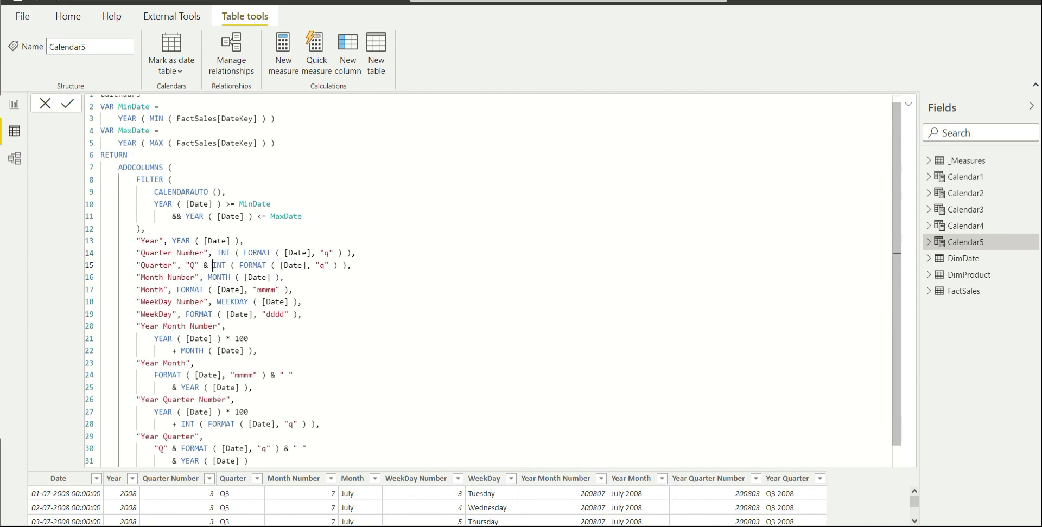
pyautogui.doubleClick(208, 266)
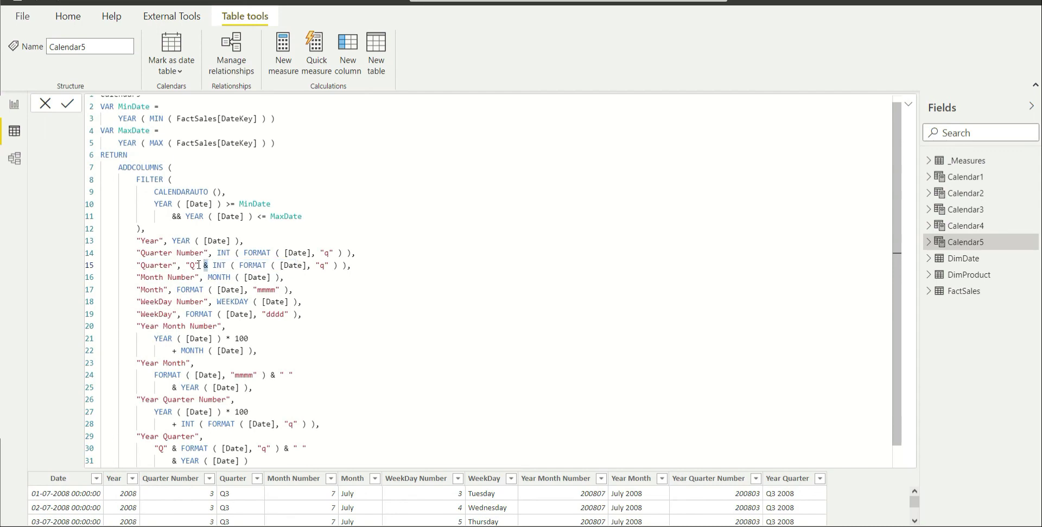
pyautogui.click(194, 266)
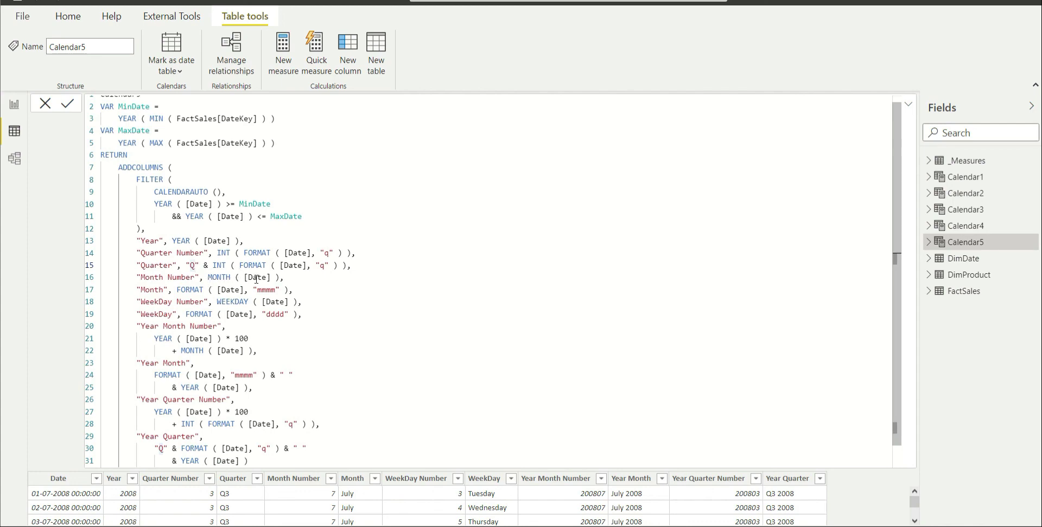
# - Examine the month and weekday column definitions, including the MONTH and WEEKDAY functions and the "mmmm" and "dddd" formats
pyautogui.doubleClick(226, 278)
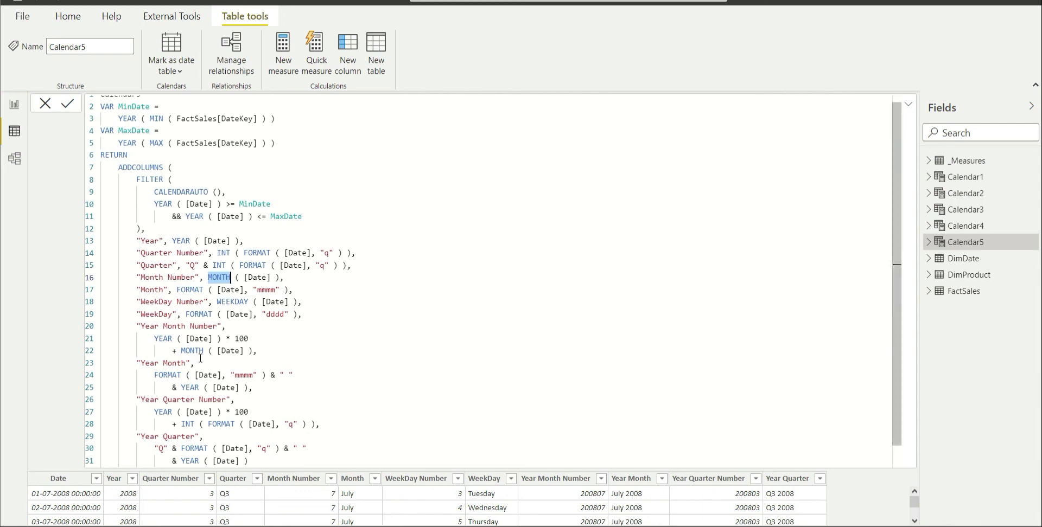
pyautogui.click(195, 291)
pyautogui.click(276, 290)
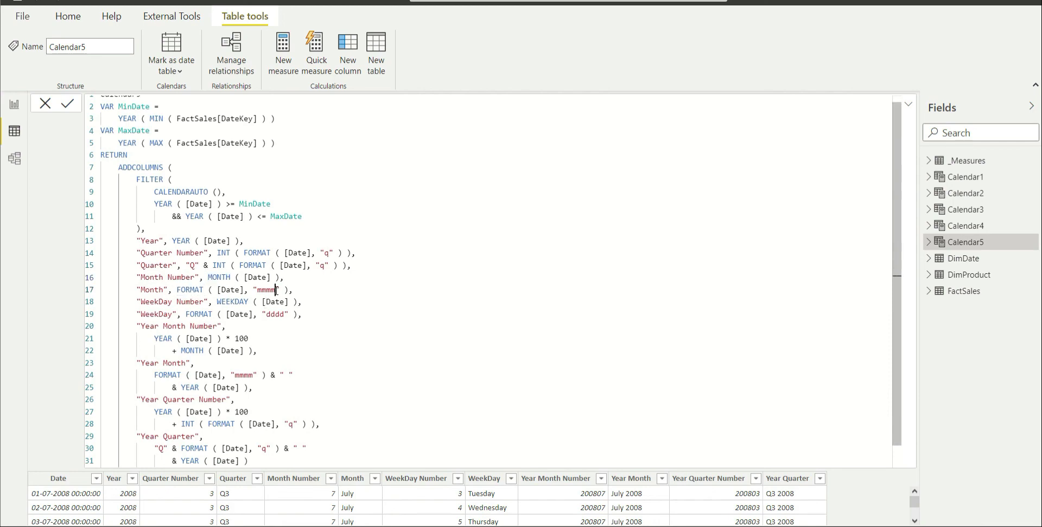
pyautogui.moveTo(276, 290); pyautogui.dragTo(258, 290)
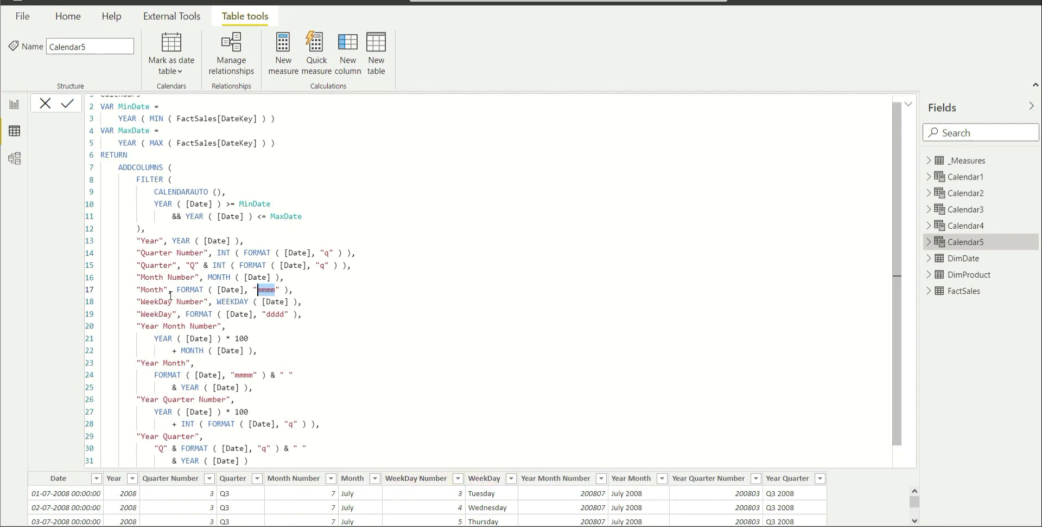
pyautogui.doubleClick(240, 302)
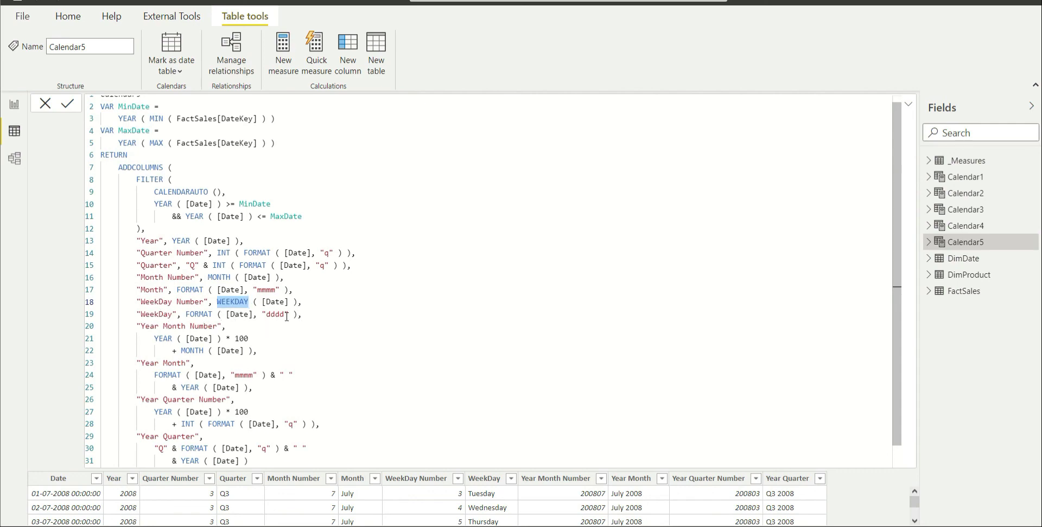
pyautogui.moveTo(284, 315); pyautogui.dragTo(266, 315)
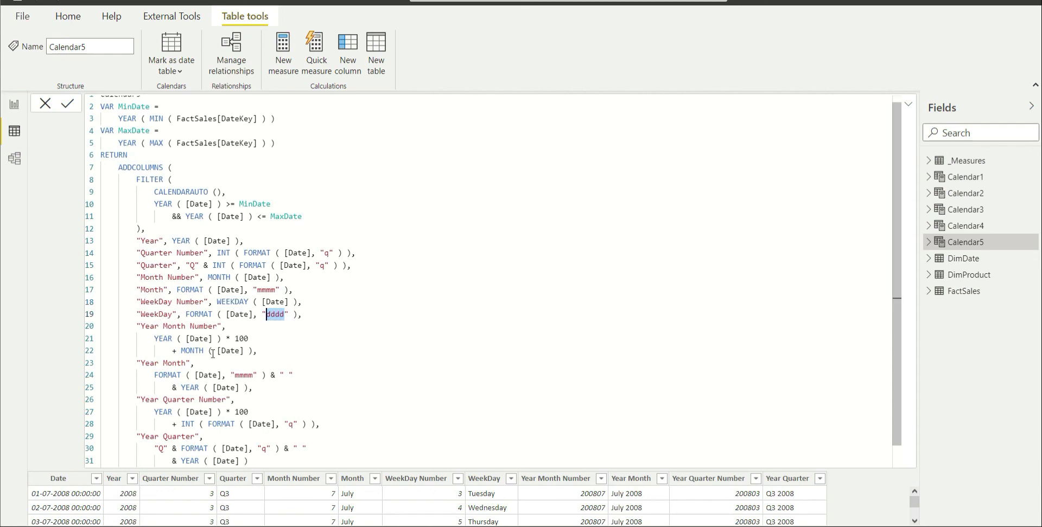
# - Examine the "Year Month Number" expression with YEAR ( [Date] ) * 100 and the "Year Month" expression with FORMAT ( [Date], "mmmm" )
pyautogui.scroll(-1, 220, 353)
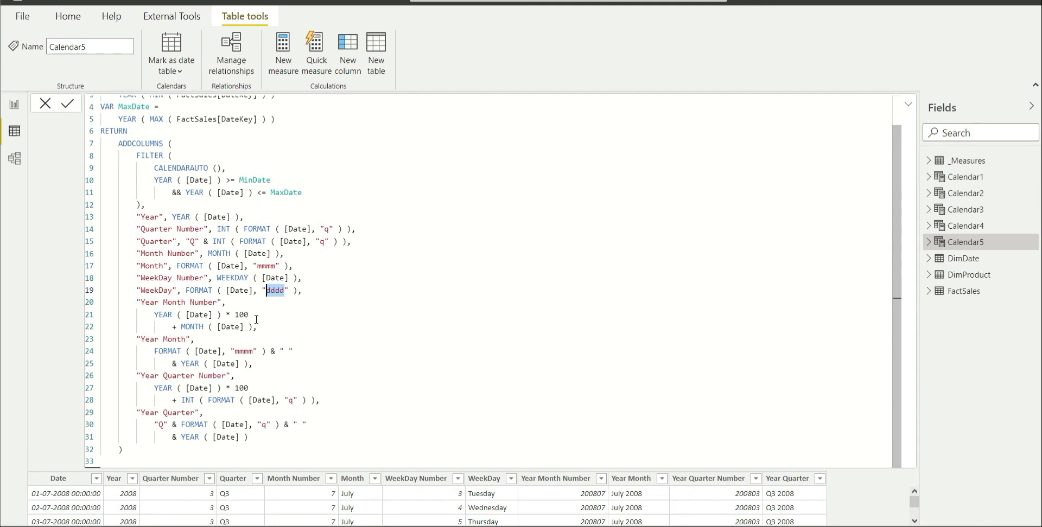
pyautogui.moveTo(249, 314); pyautogui.dragTo(153, 315)
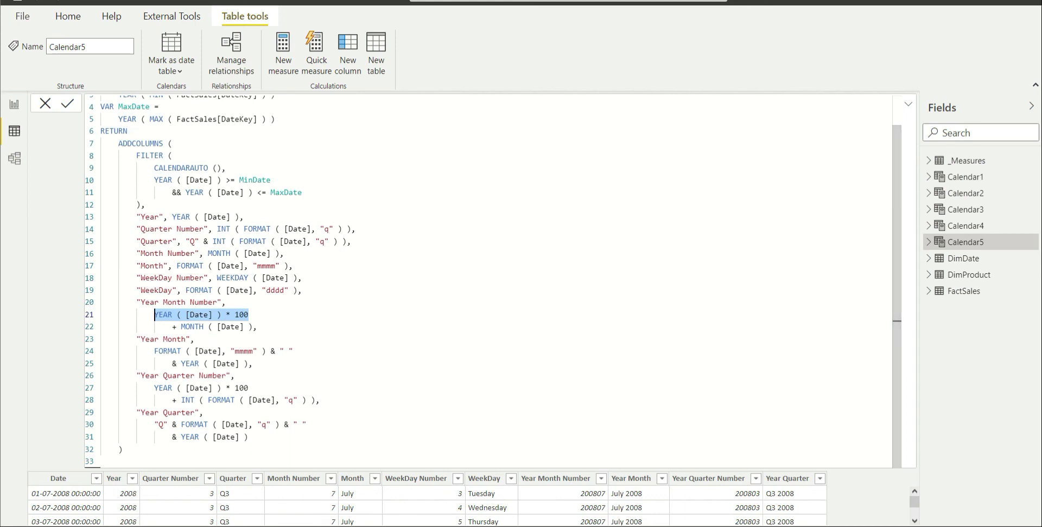
pyautogui.scroll(-1, 586, 503)
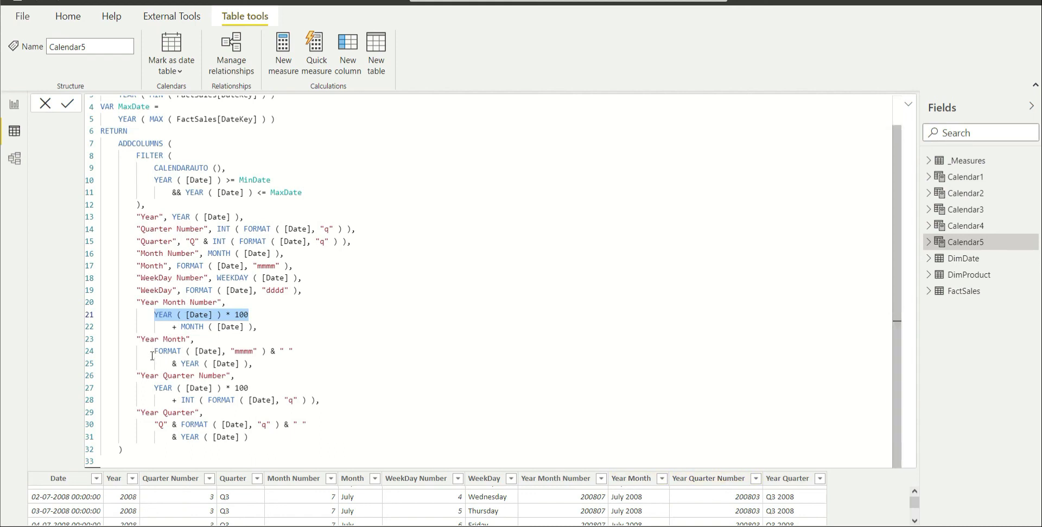
pyautogui.moveTo(154, 351)
pyautogui.mouseDown()
pyautogui.moveTo(266, 351)
pyautogui.moveTo(154, 351)
pyautogui.mouseUp()
pyautogui.click(266, 352)
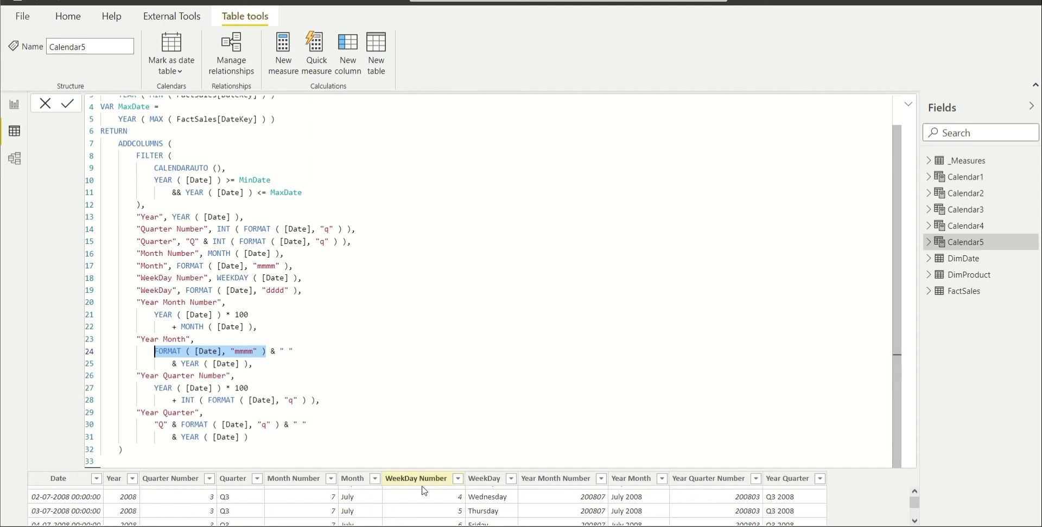
pyautogui.click(281, 352)
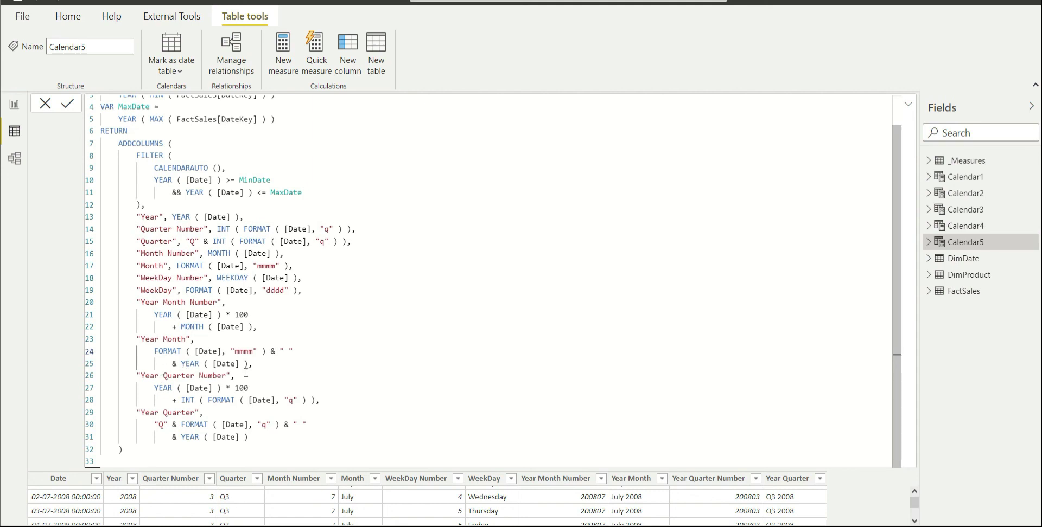
# - Examine the "Year Quarter Number" and "Year Quarter" expressions and compare them with the earlier "Quarter" definition
pyautogui.moveTo(153, 388); pyautogui.dragTo(222, 388)
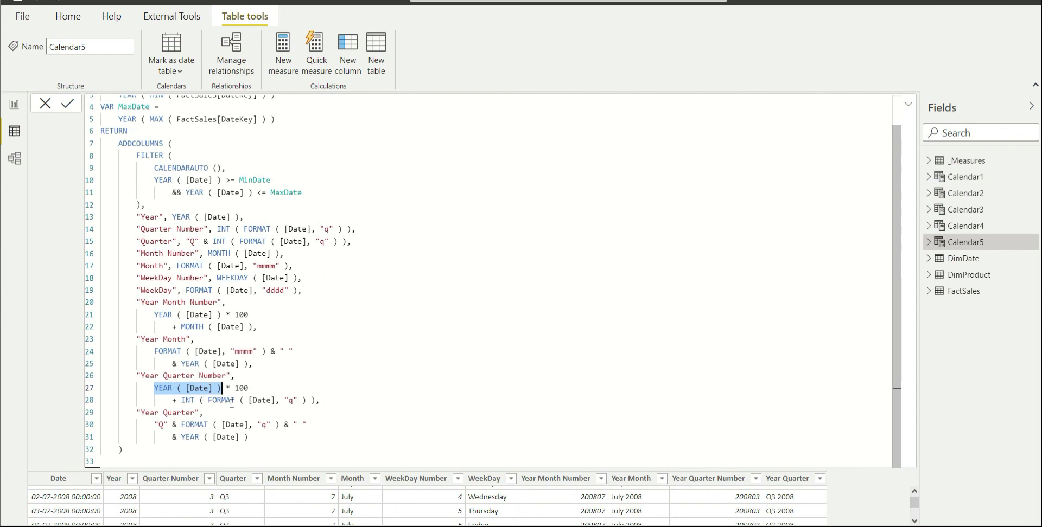
pyautogui.moveTo(327, 404); pyautogui.dragTo(176, 400)
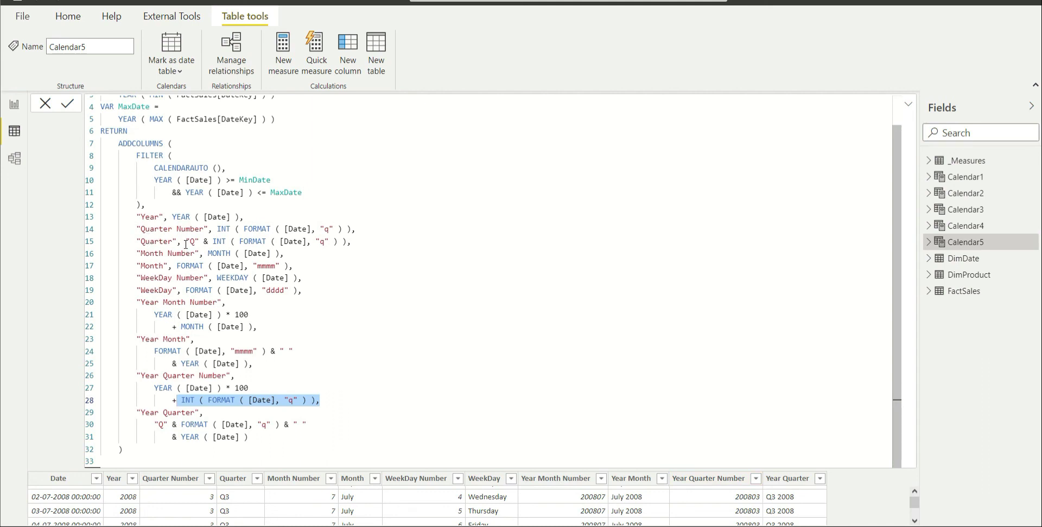
pyautogui.moveTo(186, 243); pyautogui.dragTo(334, 253)
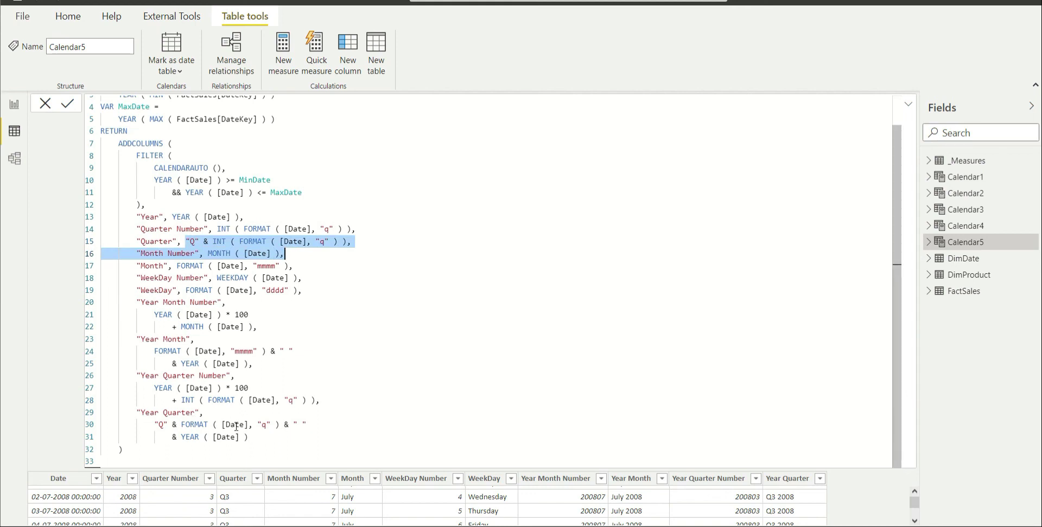
pyautogui.click(215, 437)
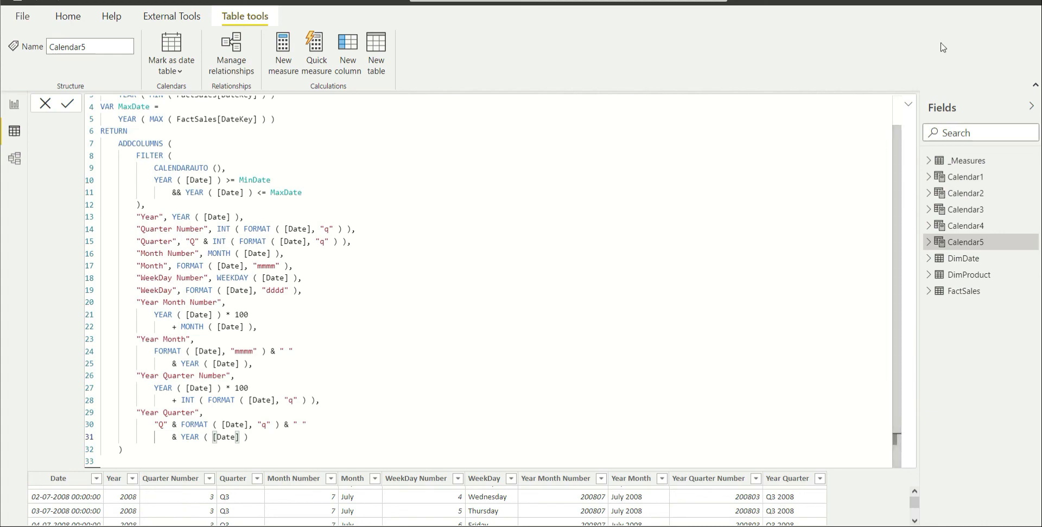
# - Collapse Calendar5's formula and review the rows of its added year, quarter, month and weekday columns
pyautogui.click(909, 107)
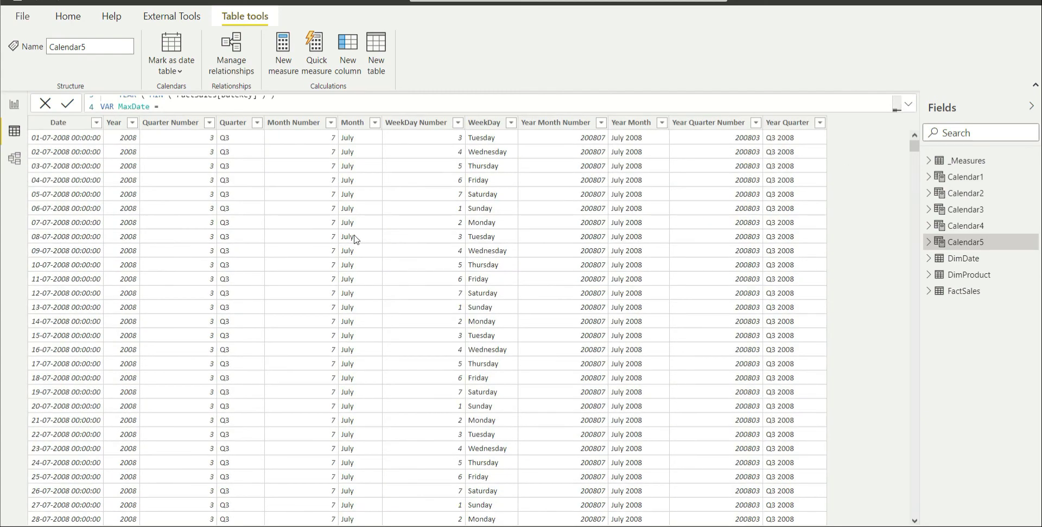
pyautogui.scroll(-1, 355, 240)
pyautogui.scroll(-8, 356, 239)
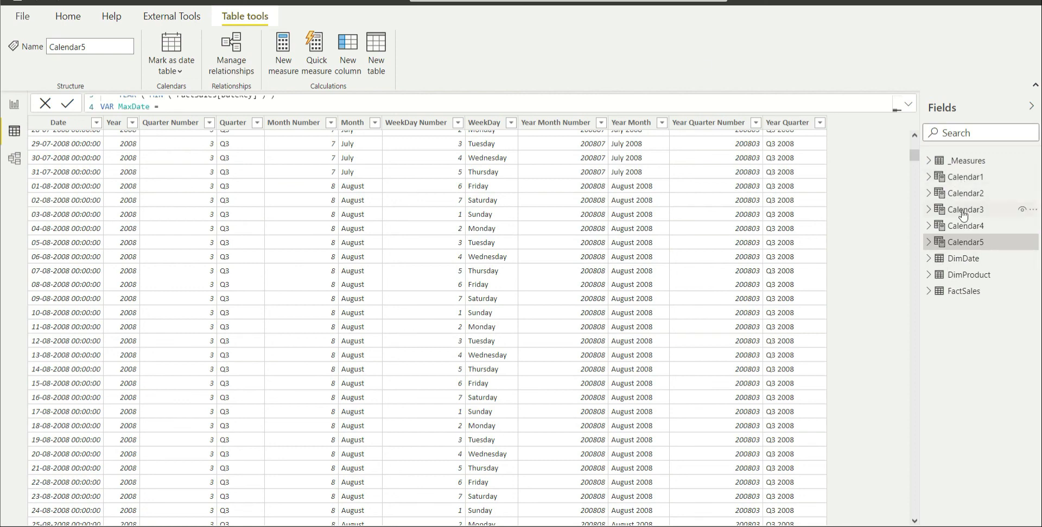
pyautogui.moveTo(963, 216)
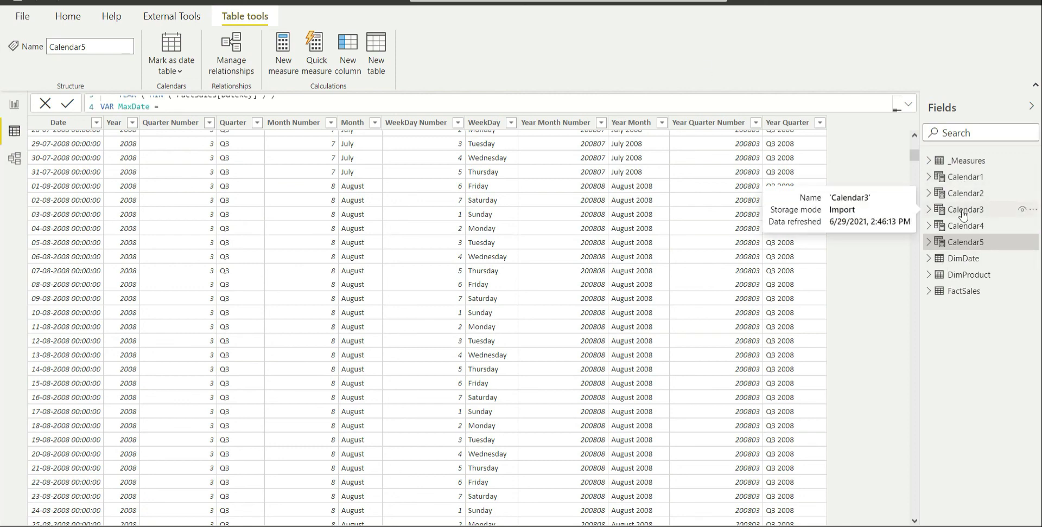